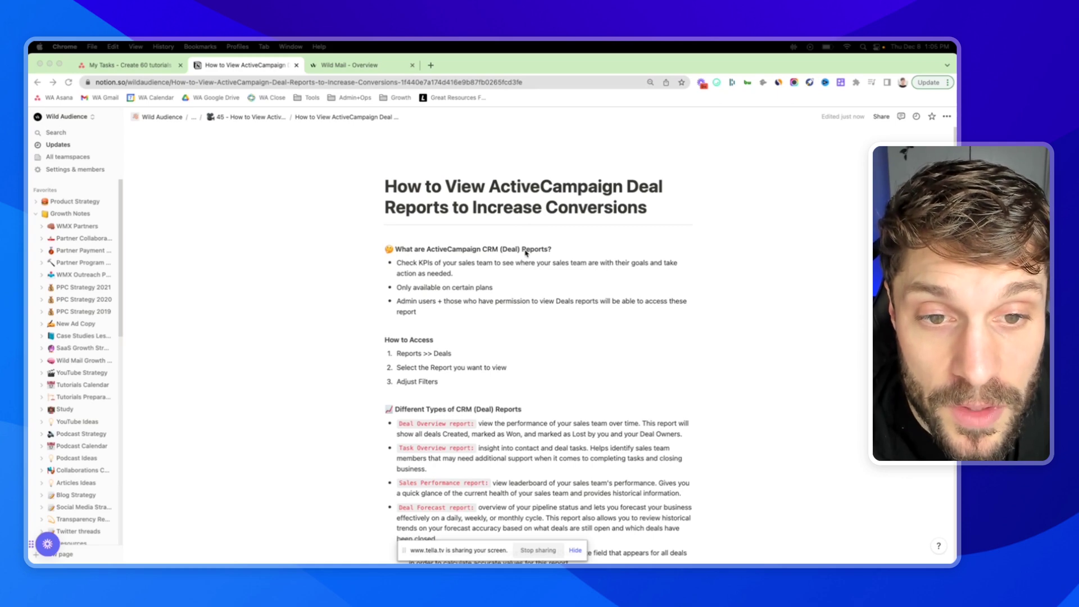
Scroll through the deal-reports notes in Notion, briefly selecting the word Admin
scroll(526, 255, down, 1)
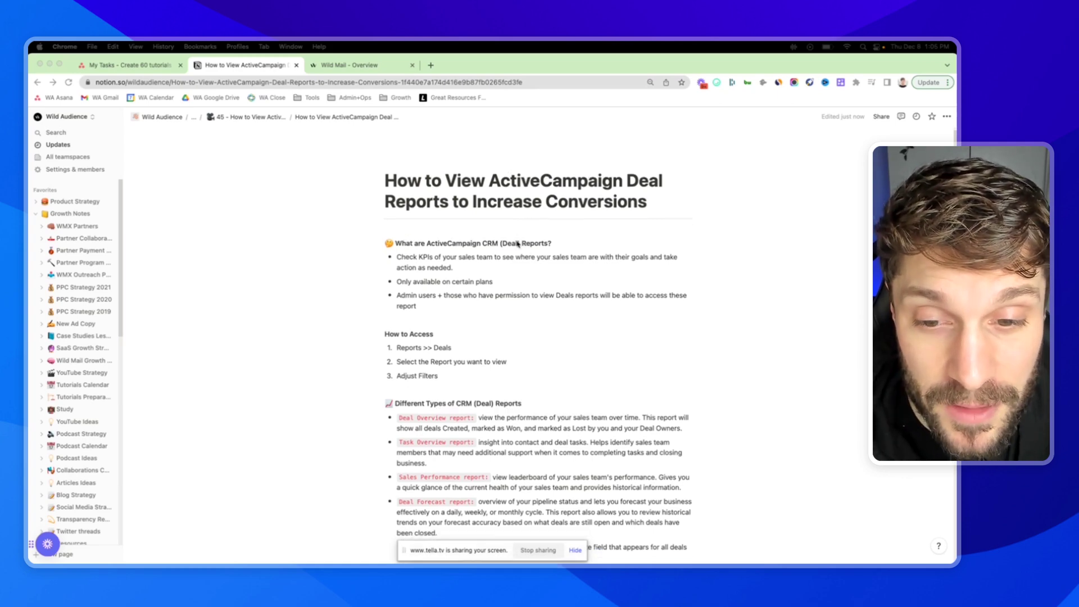
scroll(513, 245, down, 1)
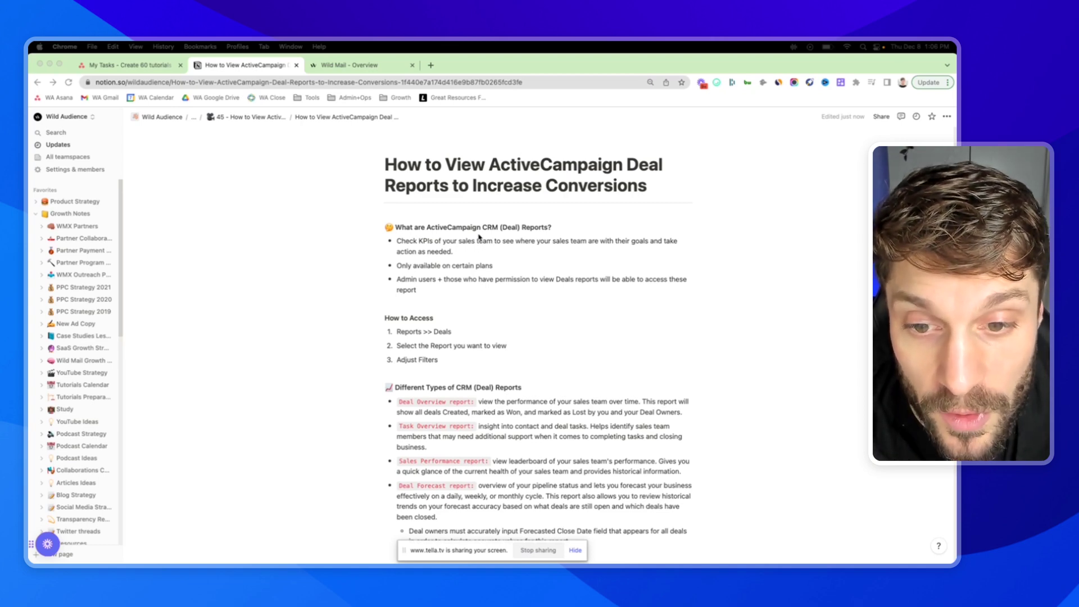
scroll(432, 235, down, 1)
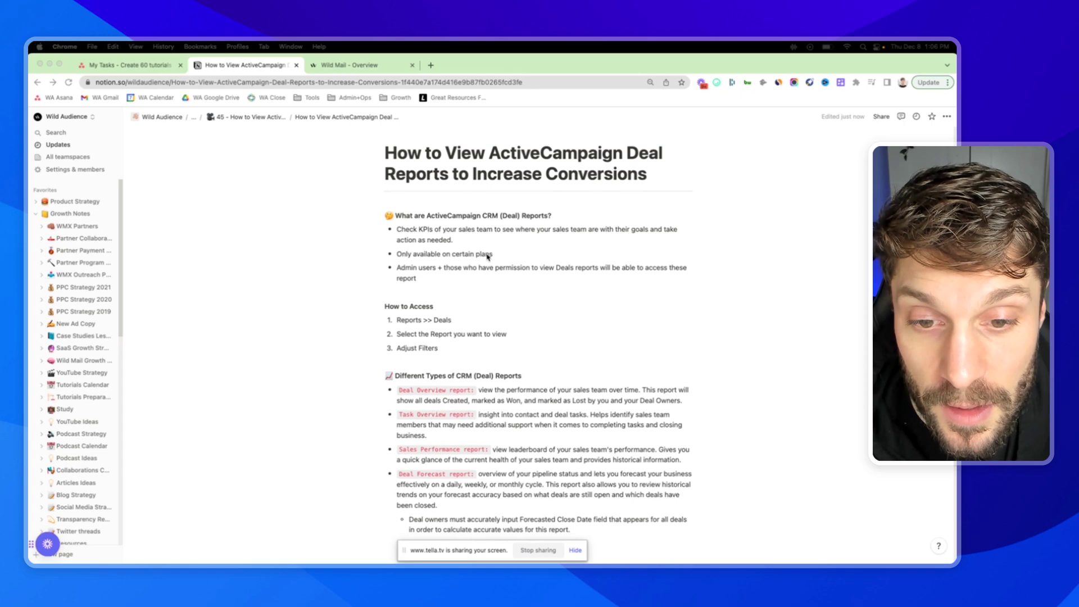
click(527, 198)
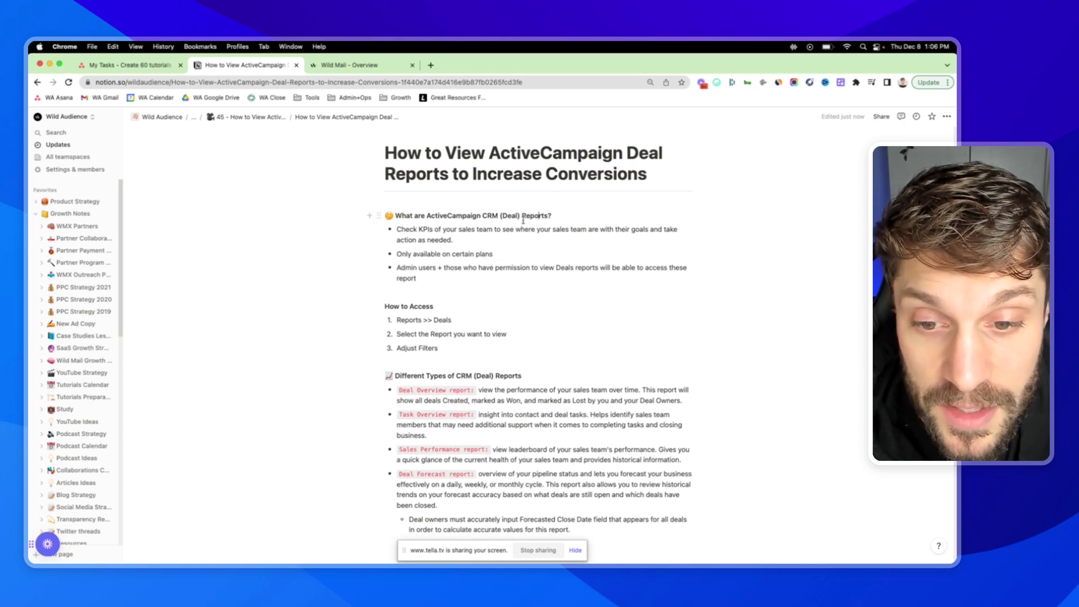
scroll(430, 265, down, 1)
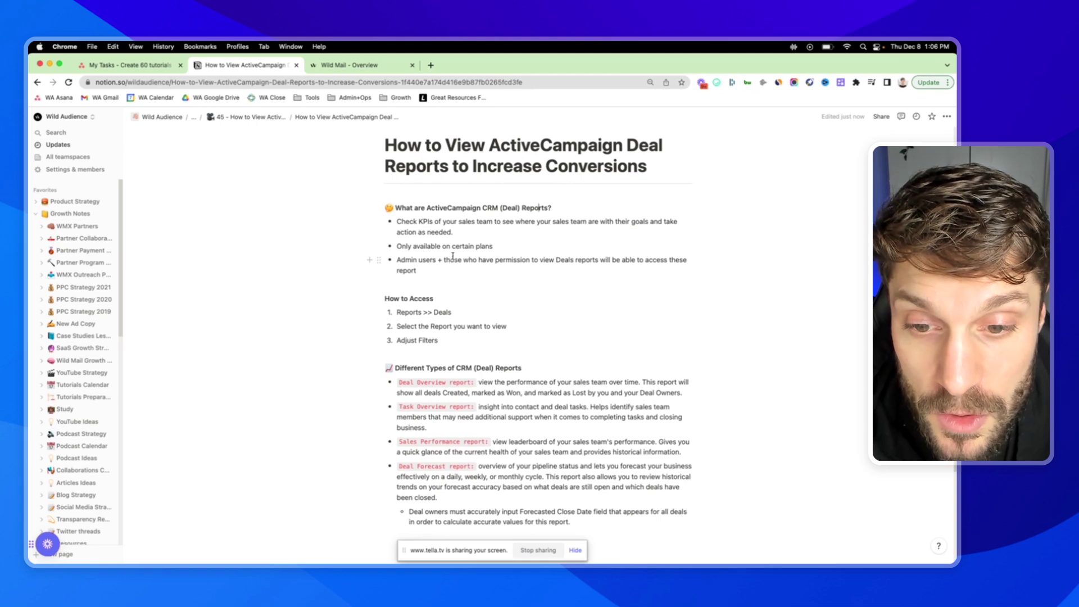
drag(397, 262, 414, 262)
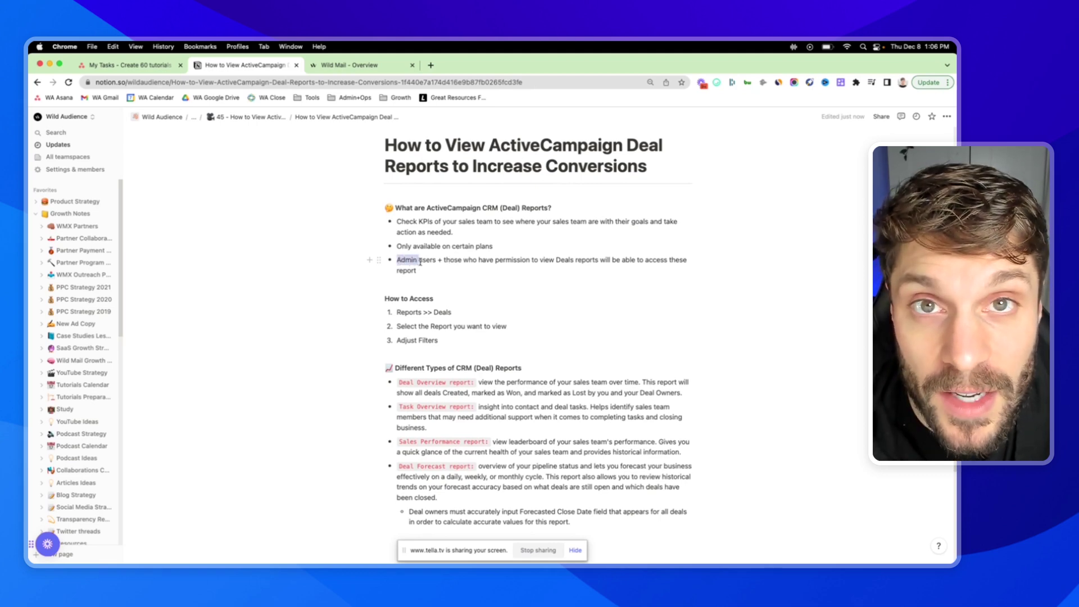
click(452, 261)
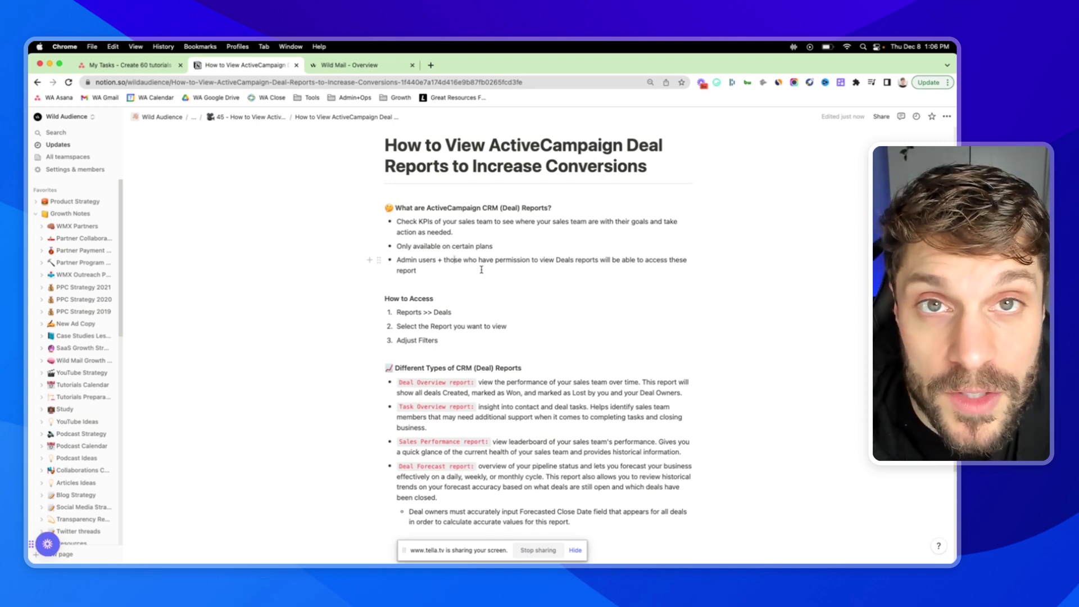
Finish the notes, dismiss the screen-sharing notice and switch to the Wild Mail - Overview tab
scroll(449, 278, down, 1)
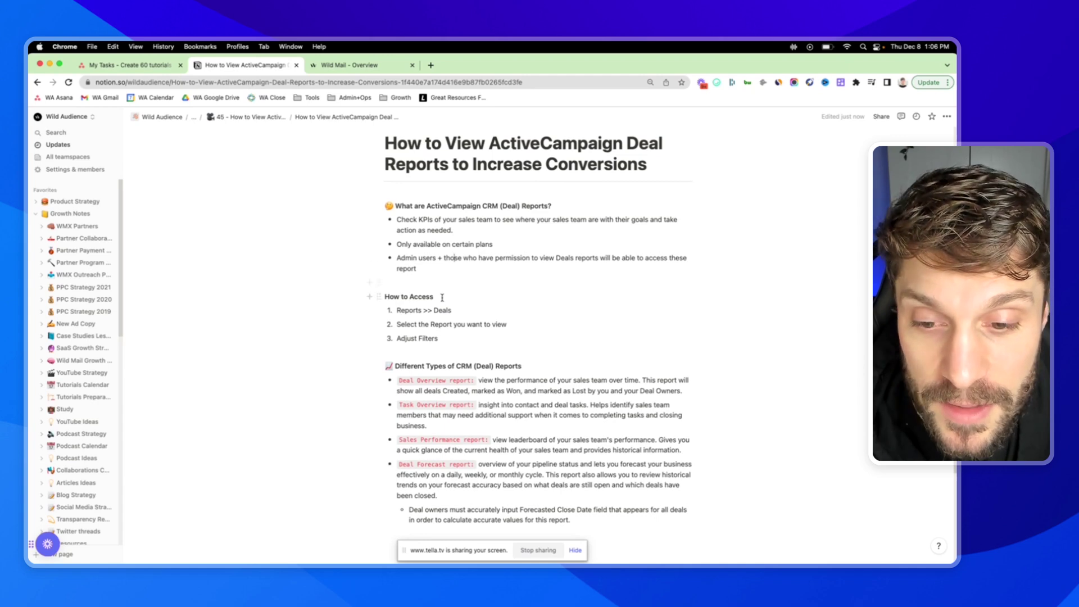
scroll(441, 298, down, 1)
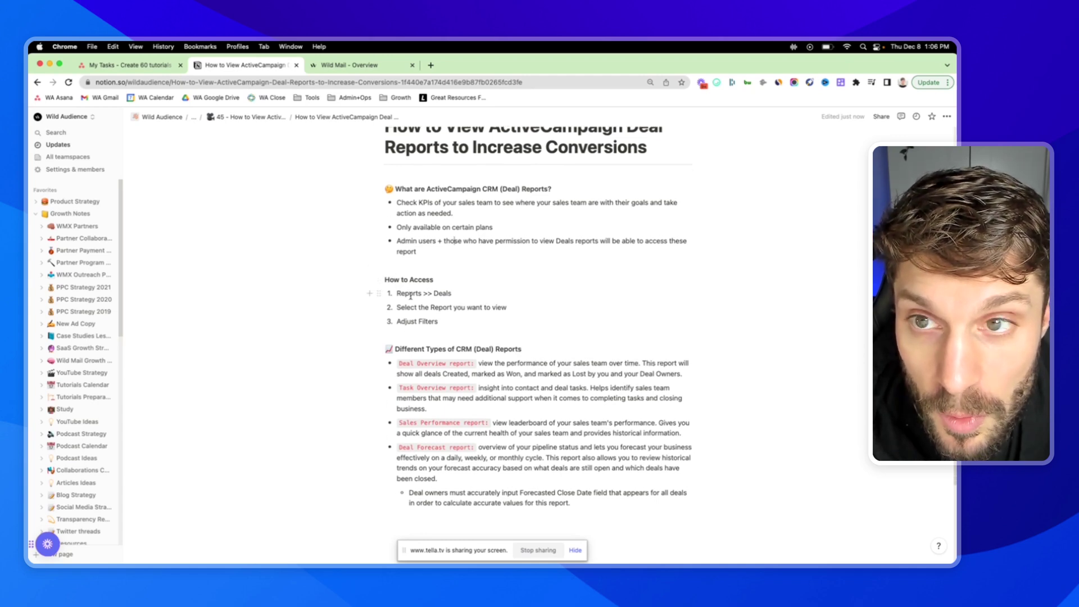
click(575, 551)
click(360, 65)
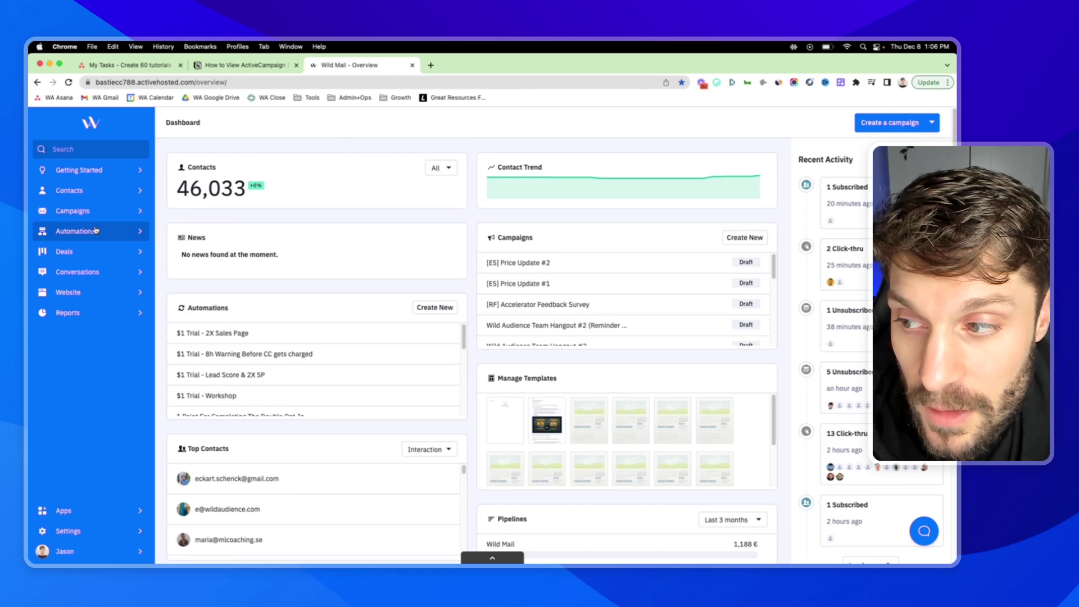
Open Reports from the sidebar and expand the Deals report list
click(110, 322)
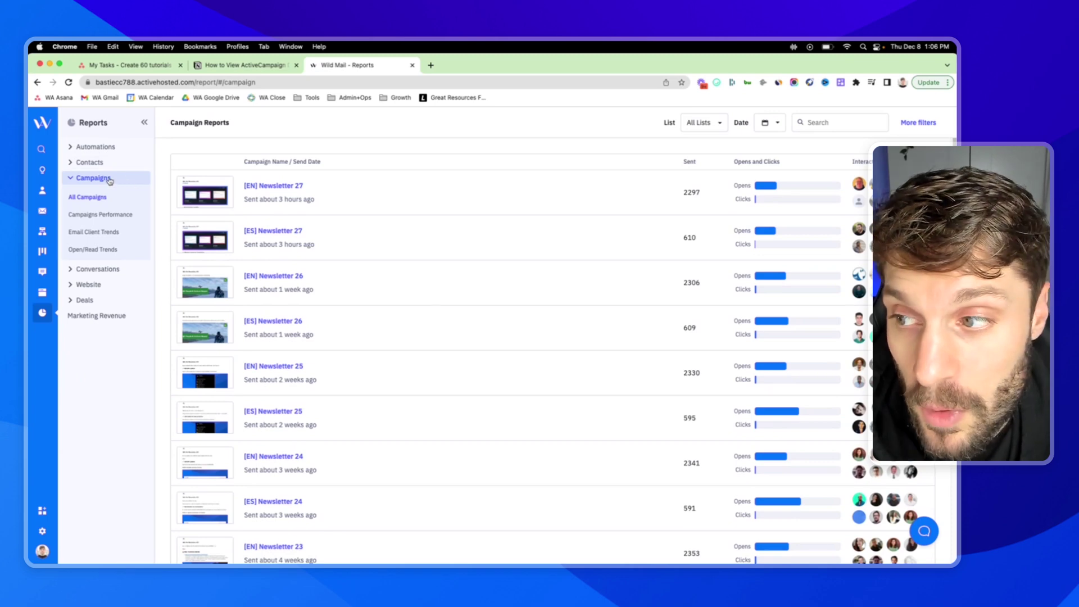
click(88, 301)
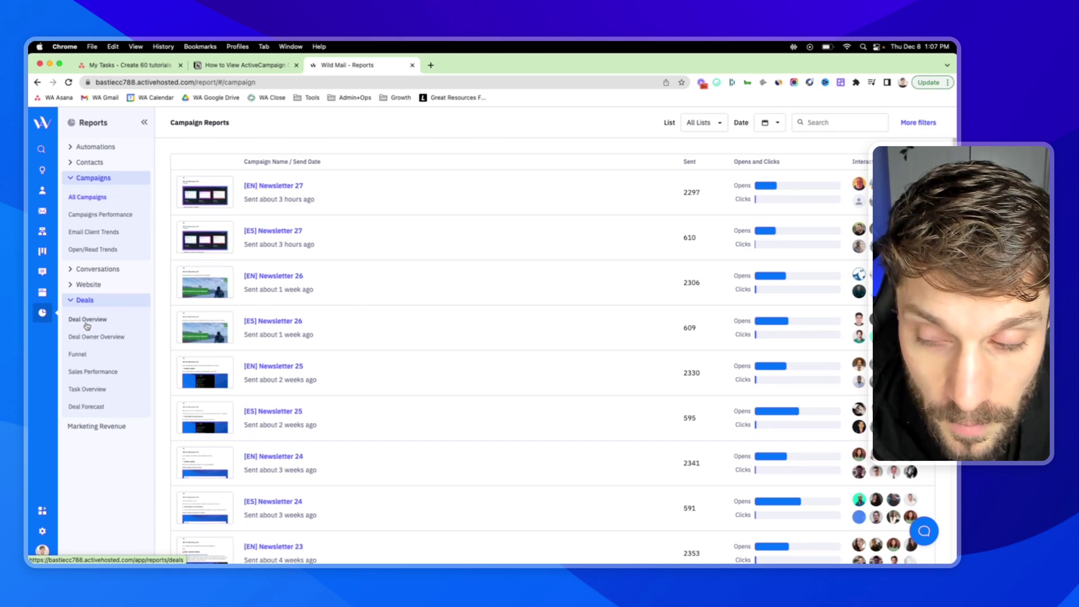
Open Deal Overview, which loads 3 deals created, 0 won, 0 lost for 2022/11/08–2022/12/08
click(98, 320)
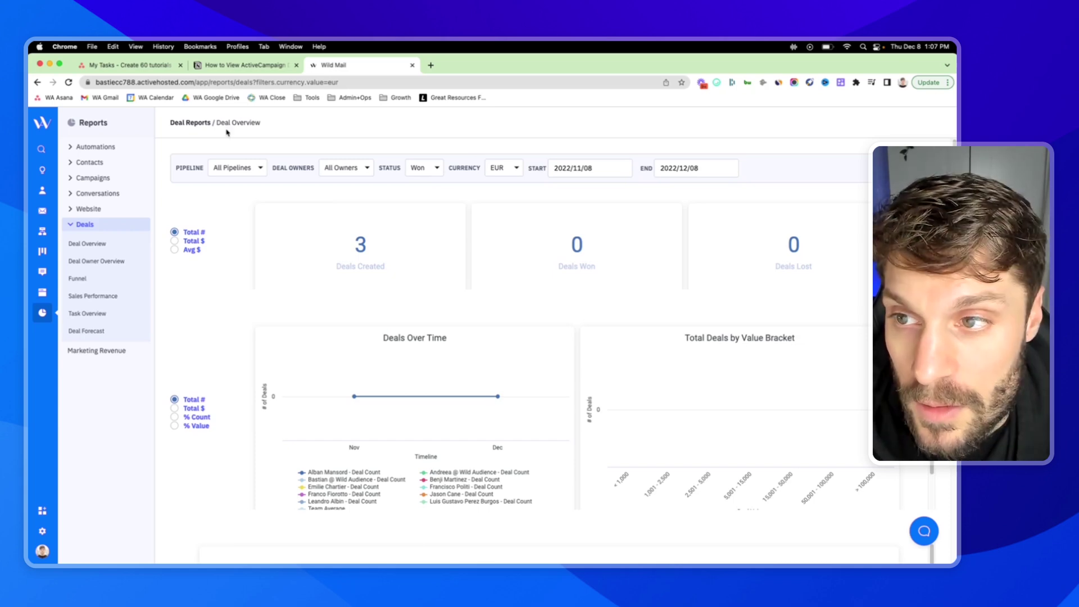
click(276, 66)
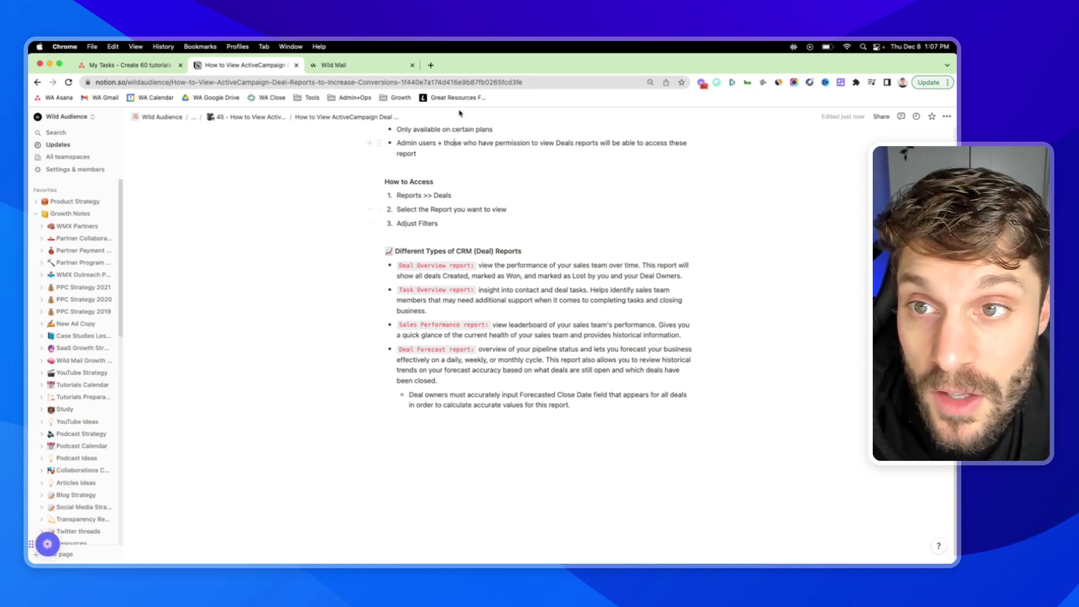
click(348, 68)
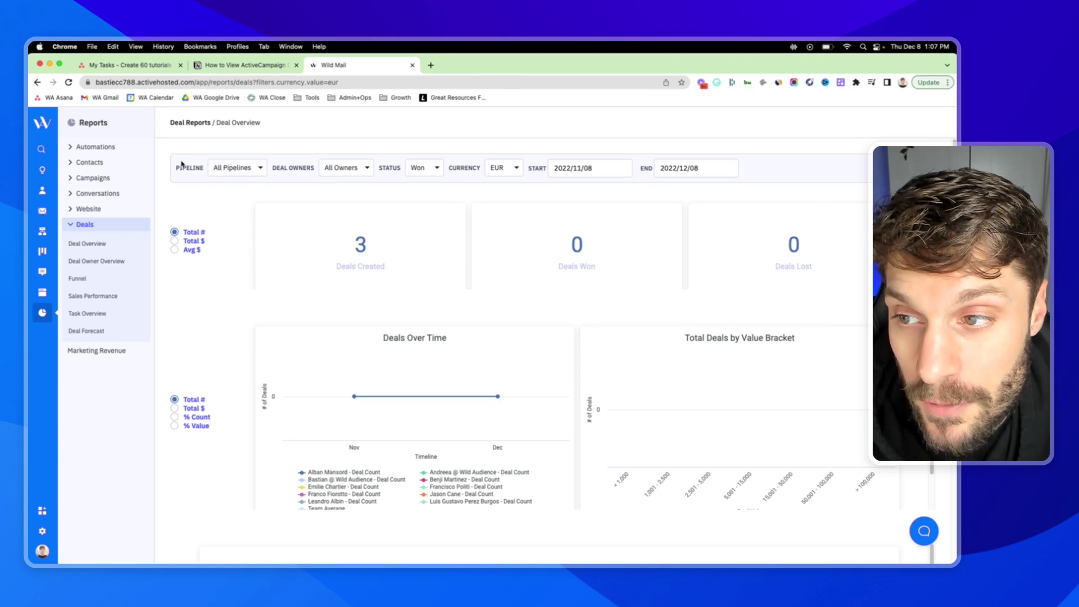
Review the Pipeline, Owner, Status (Won) and 2022/11/08–2022/12/08 date filters without changes
click(248, 169)
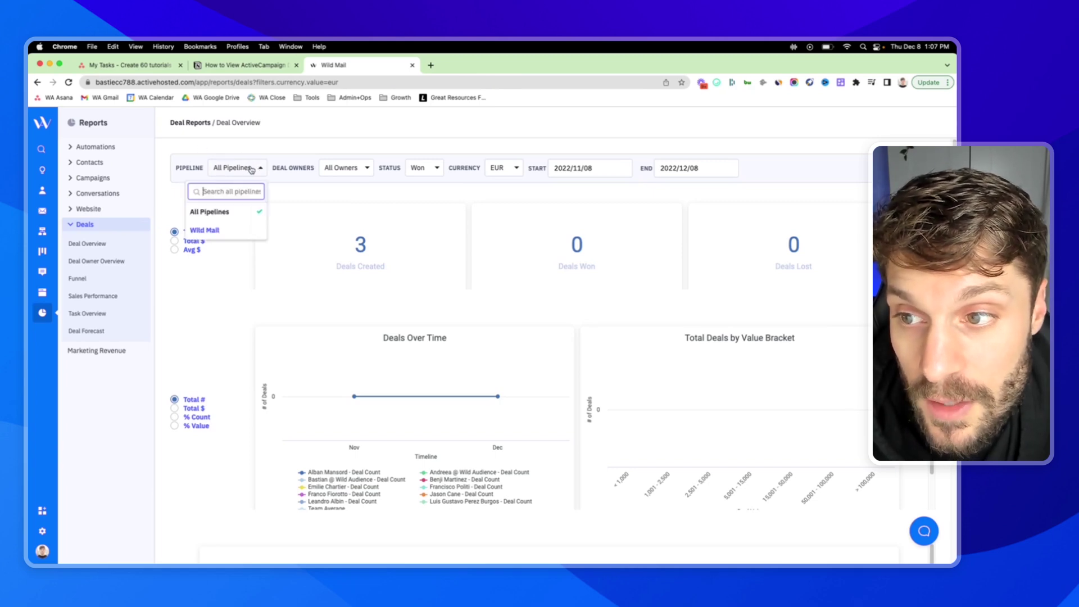
click(249, 171)
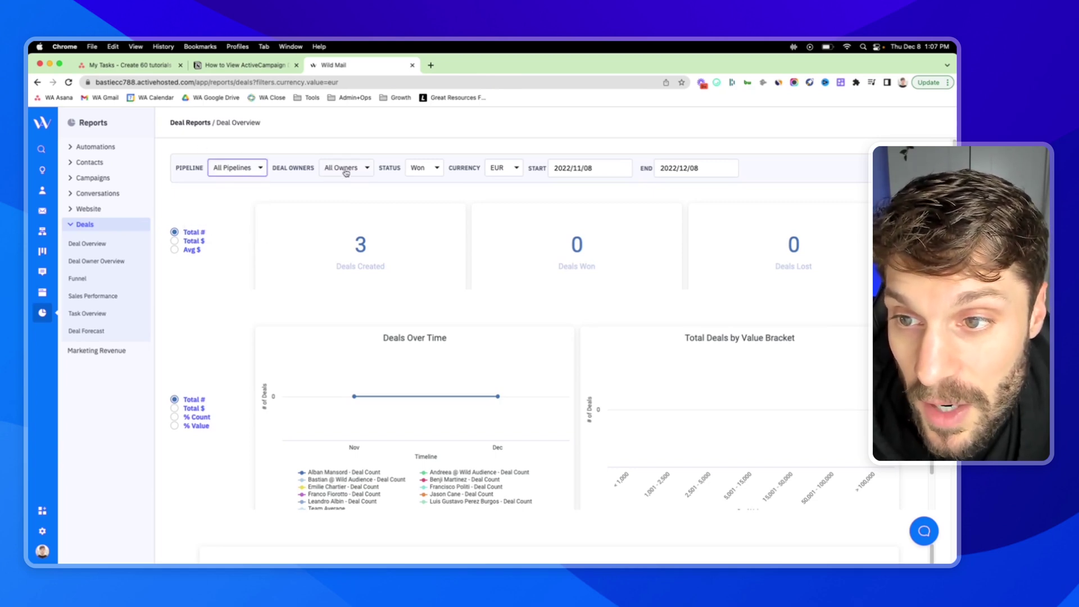
click(369, 170)
click(369, 170)
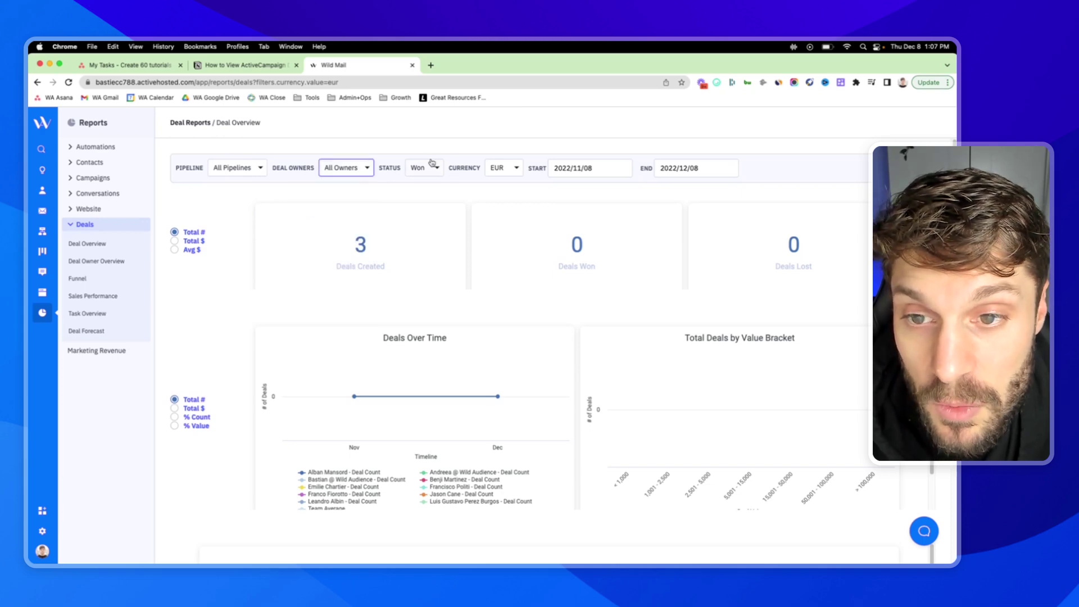
click(434, 170)
click(436, 169)
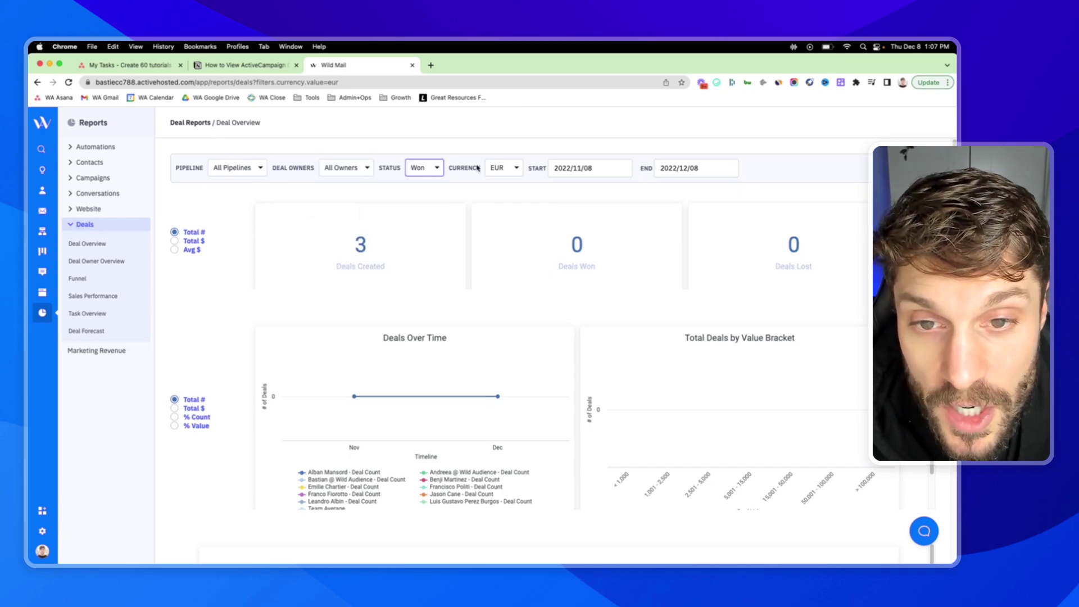
click(602, 167)
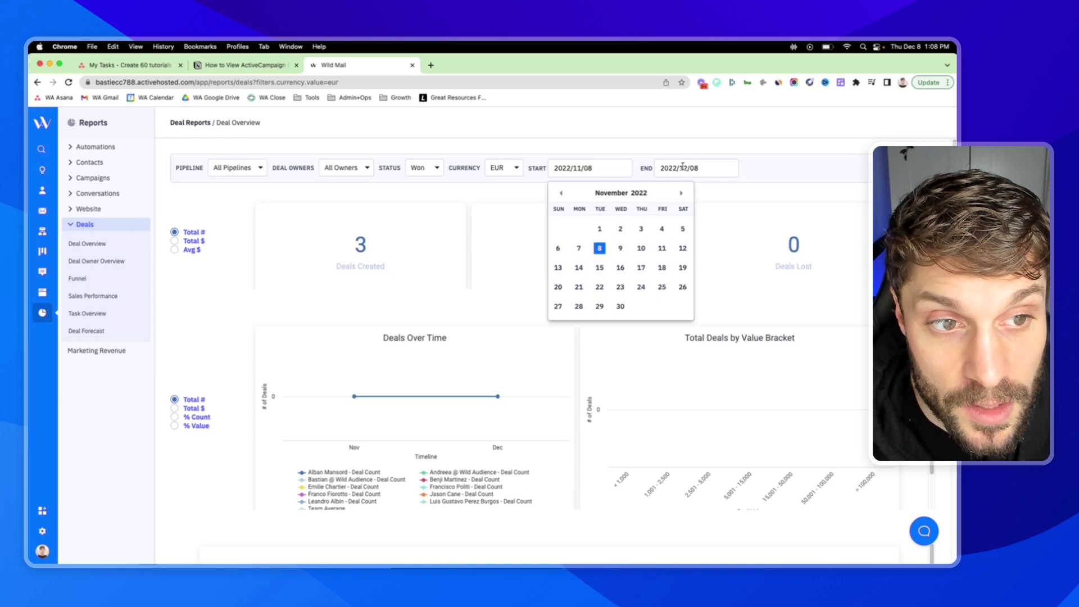
click(683, 167)
click(758, 164)
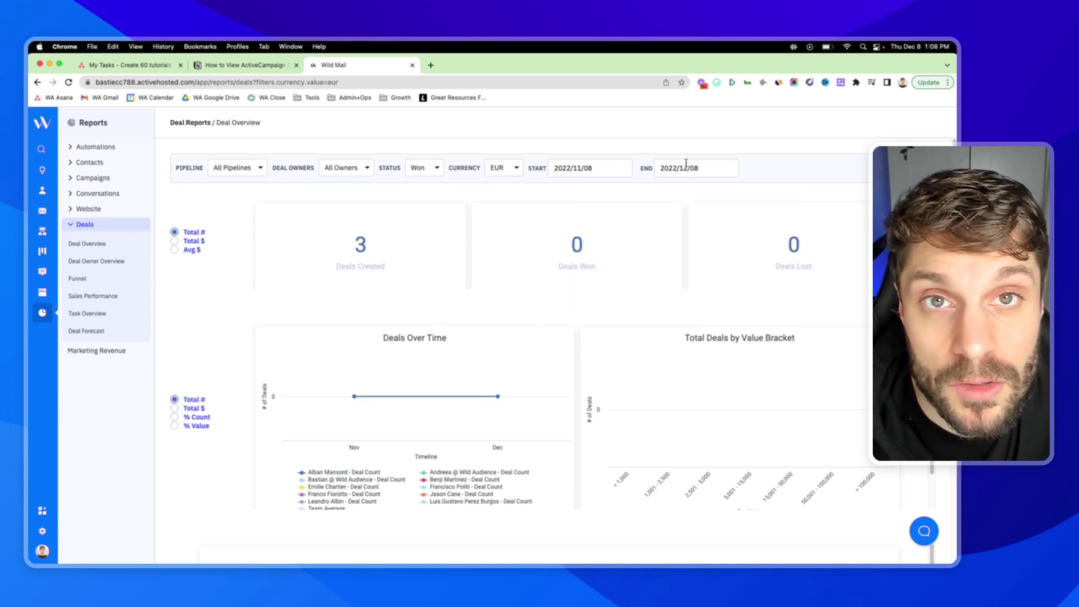
scroll(513, 330, down, 2)
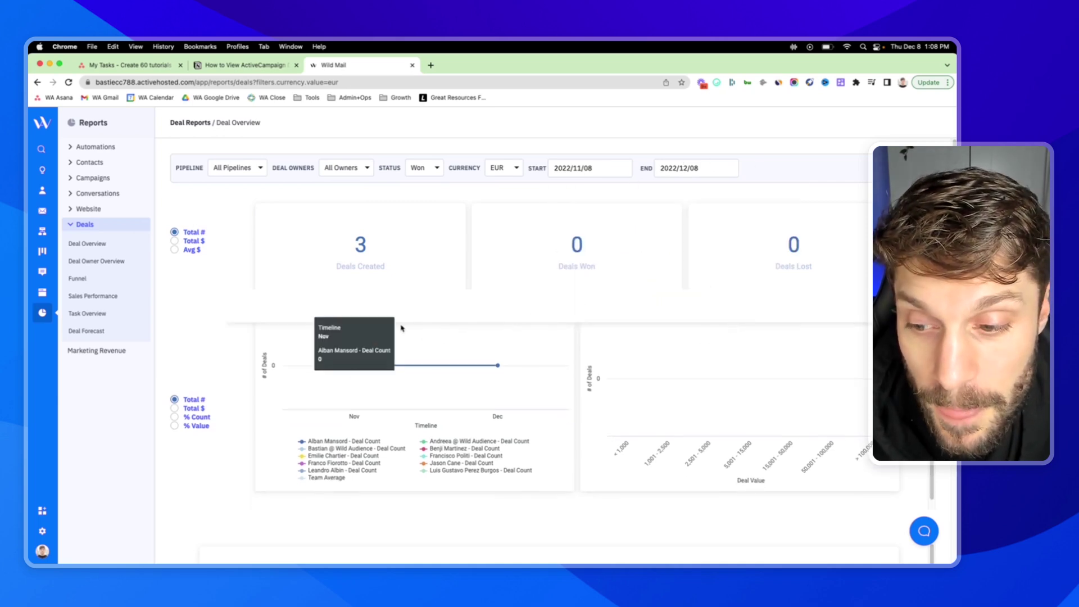
scroll(551, 298, up, 2)
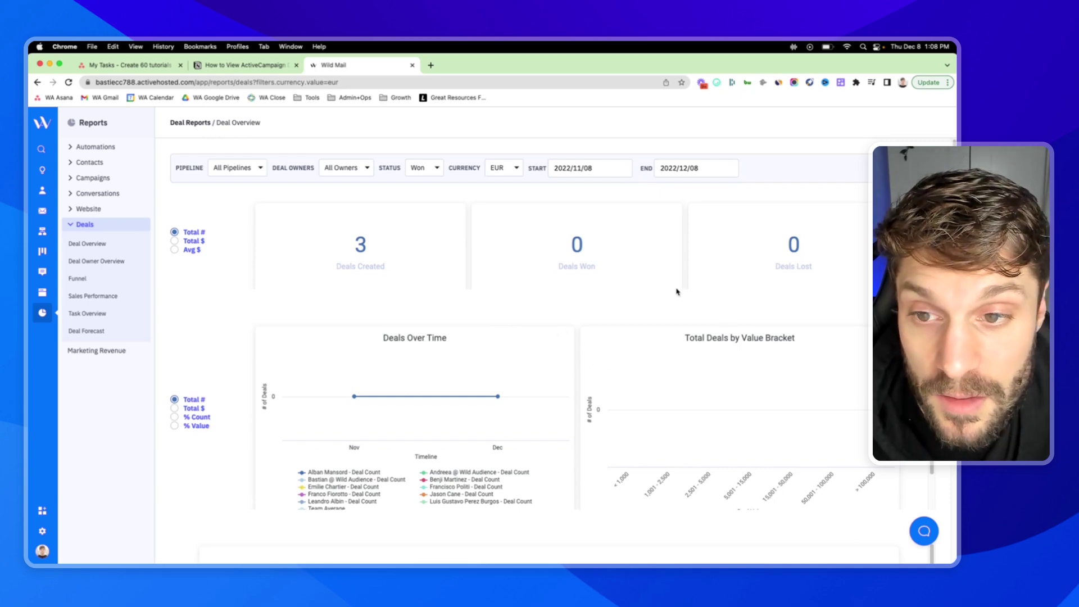
Toggle the summary figures to average deal value and back to deal counts
click(455, 212)
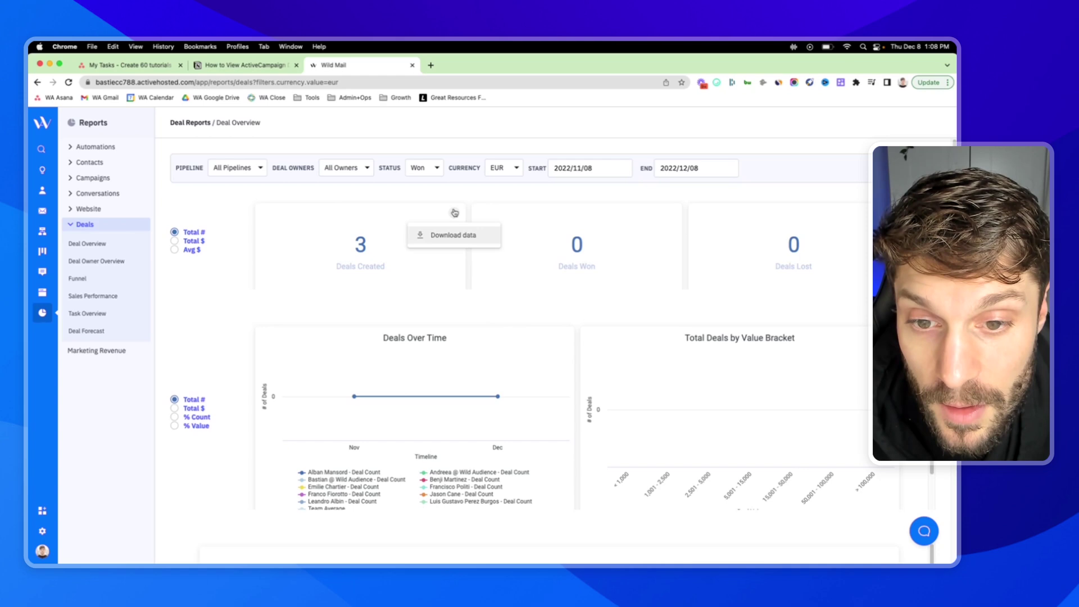
click(174, 249)
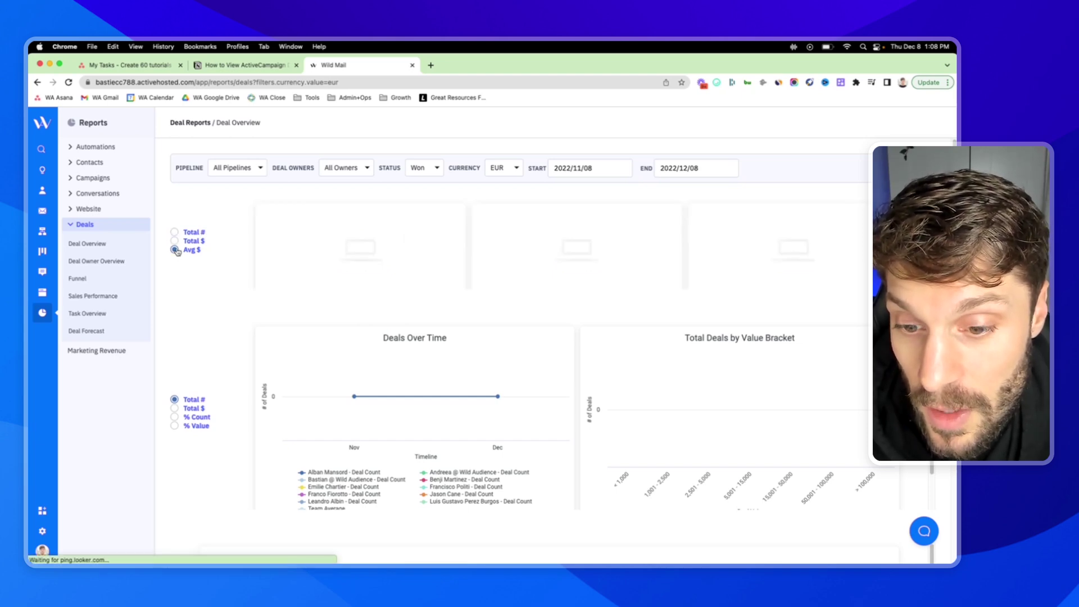
click(175, 232)
scroll(315, 429, down, 1)
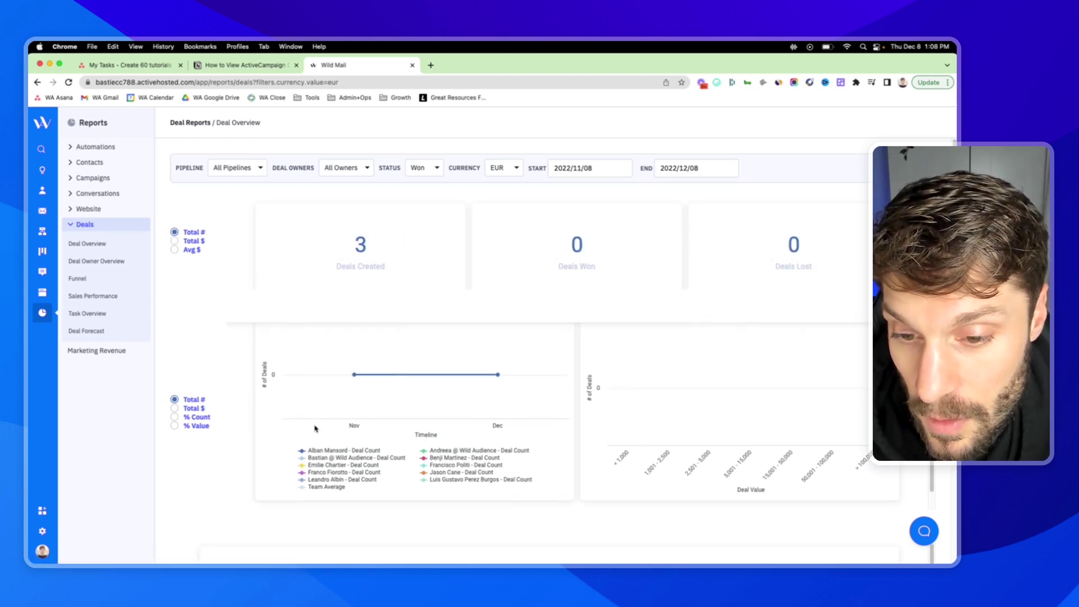
scroll(209, 414, down, 1)
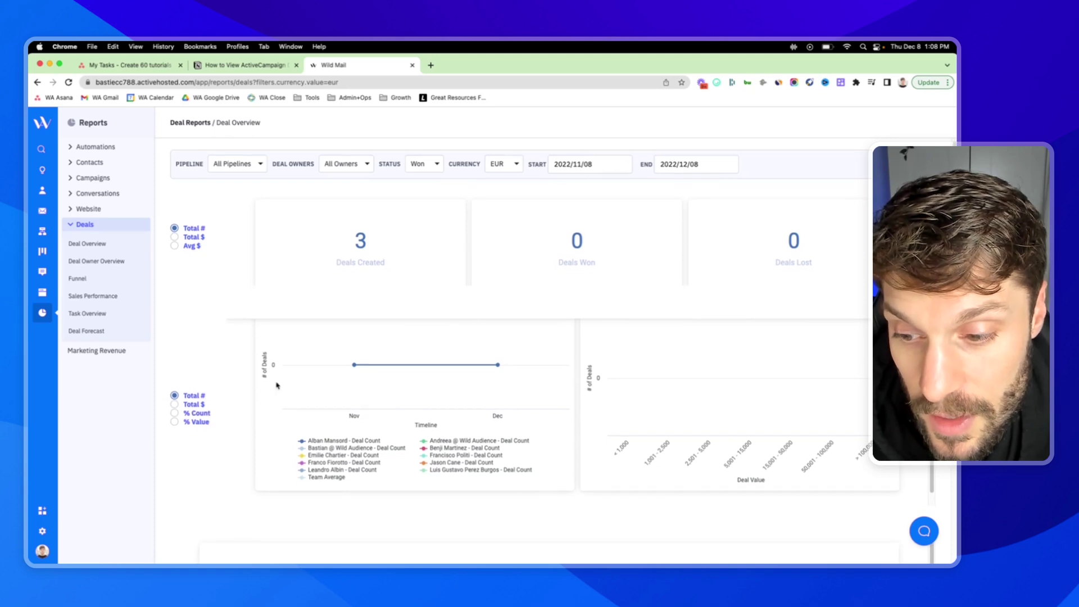
scroll(410, 396, up, 2)
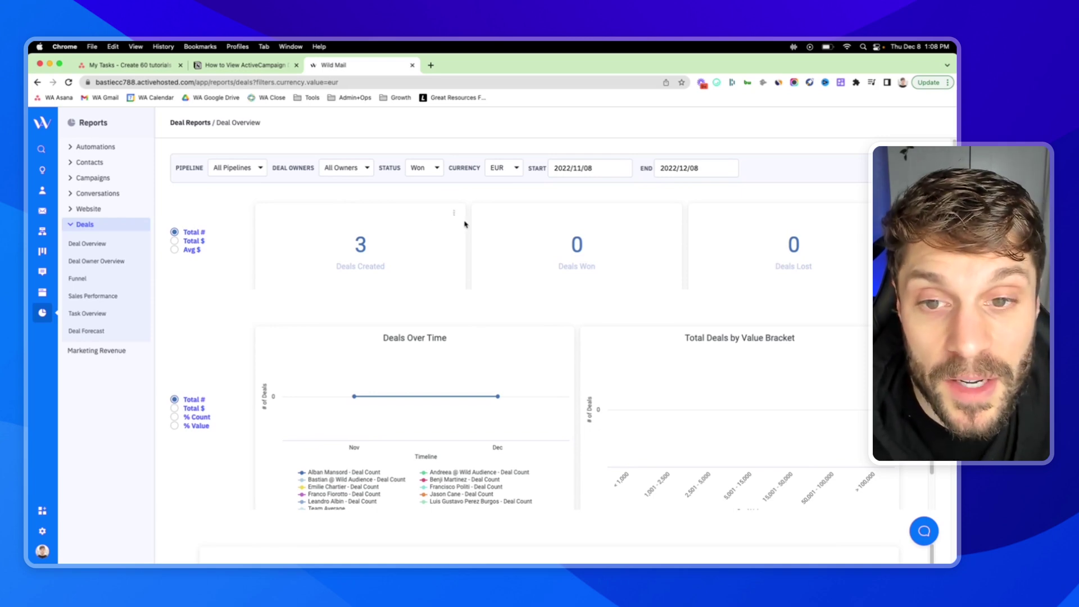
Open Deal Owner Overview and sort owners by # Deals, most deals first
click(113, 263)
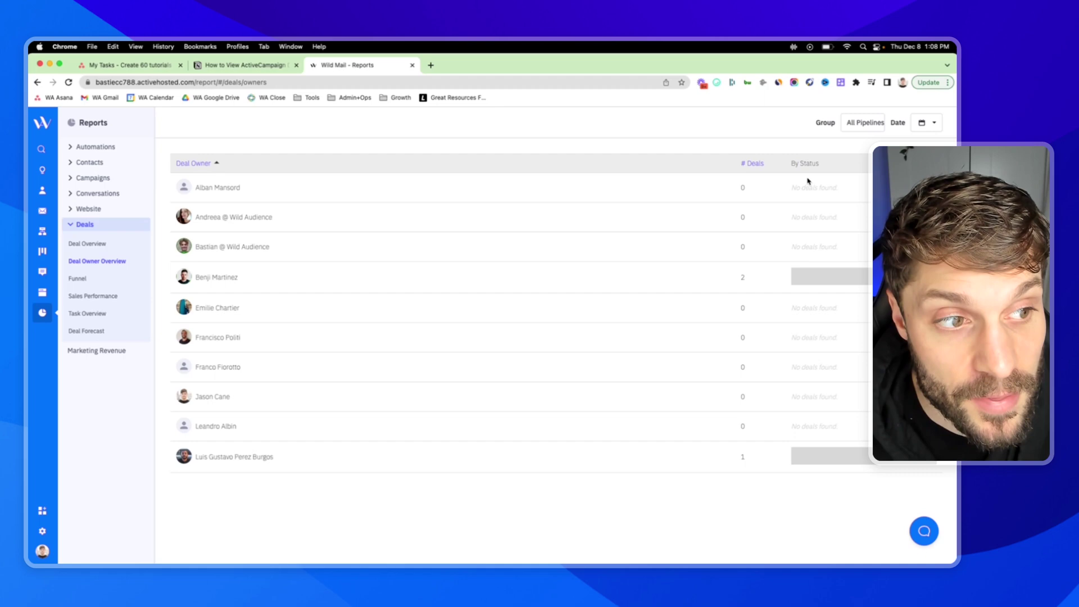
mouse_move(823, 277)
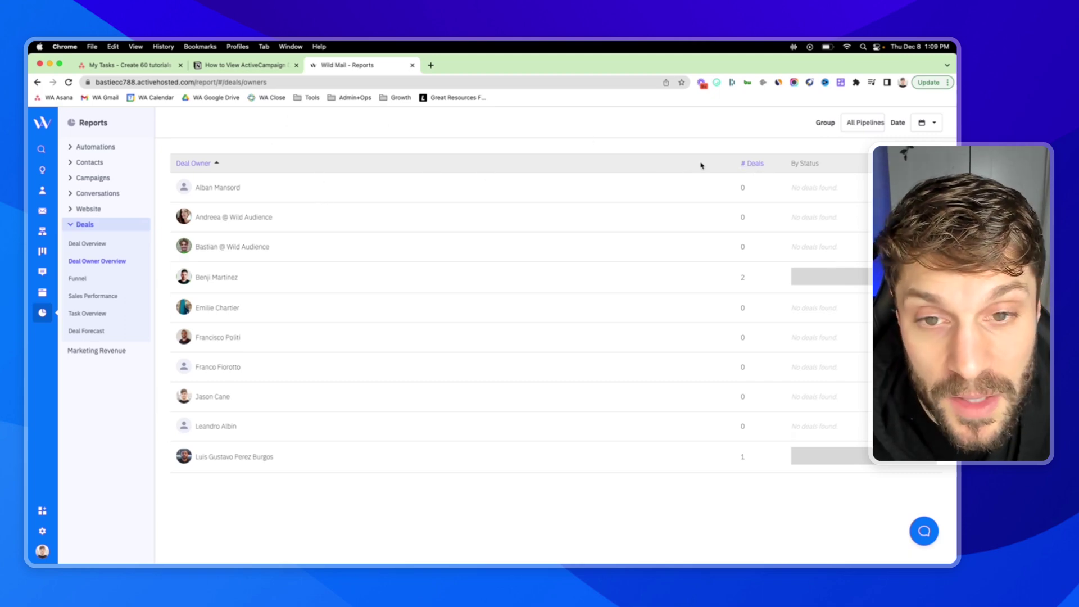
click(752, 166)
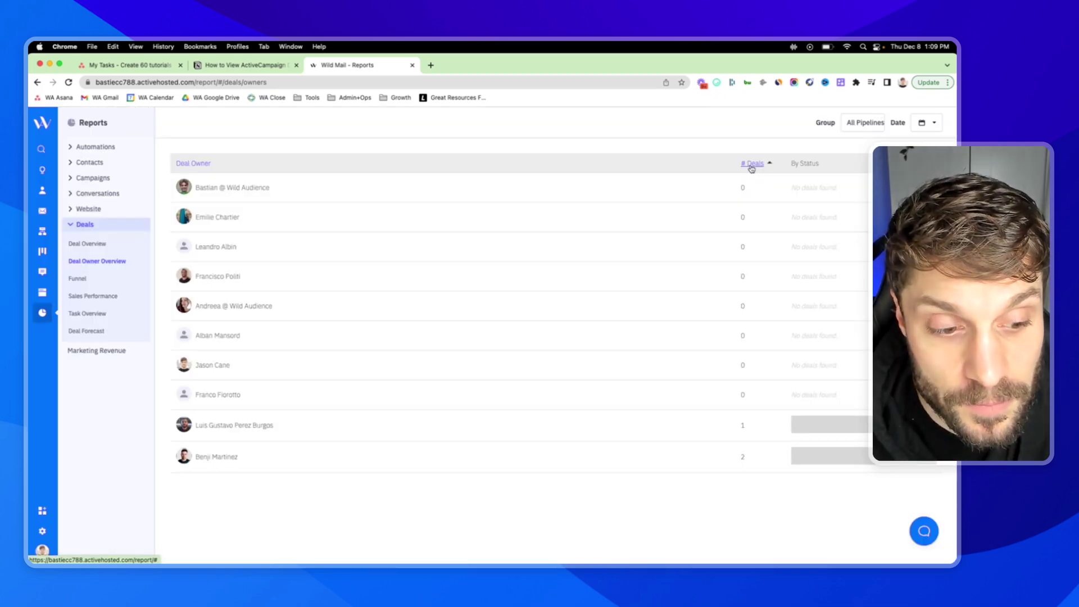
click(752, 166)
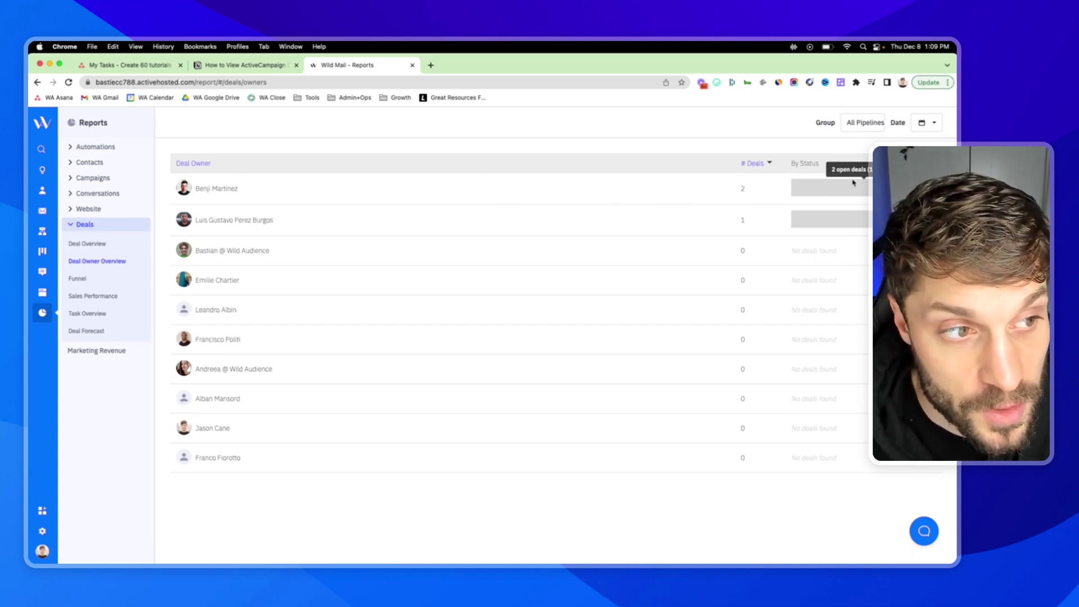
Check the pipeline Group and date range filters, then move to the Funnel report
mouse_move(864, 187)
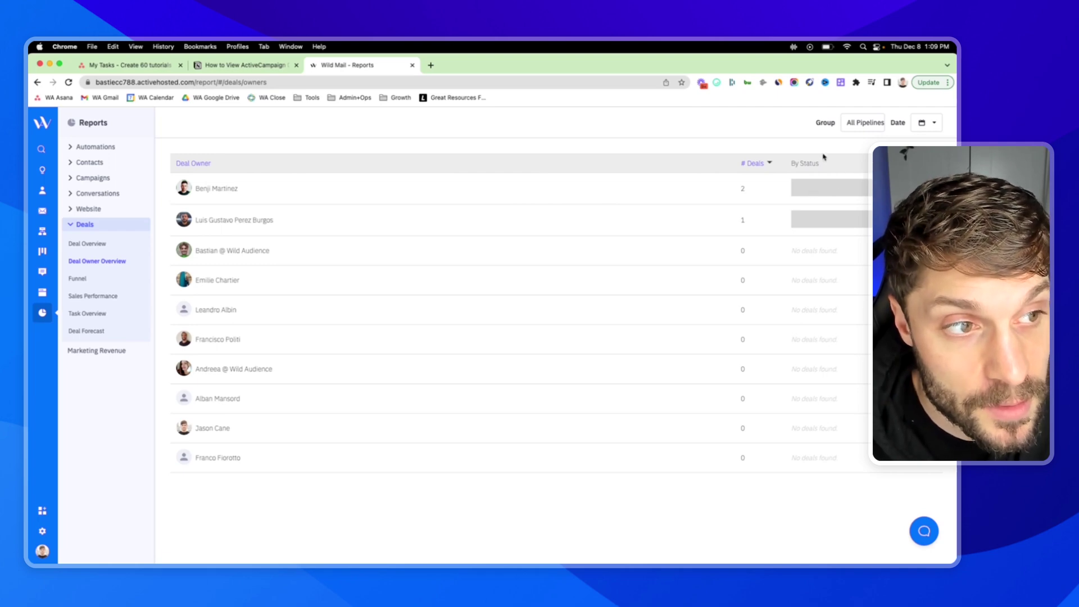
click(860, 127)
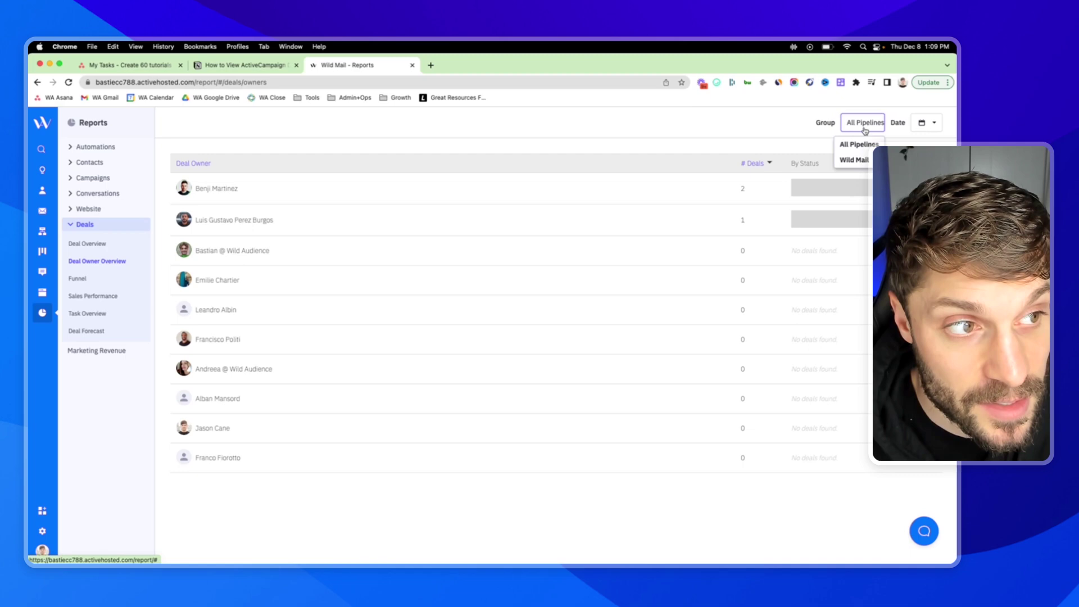
click(932, 124)
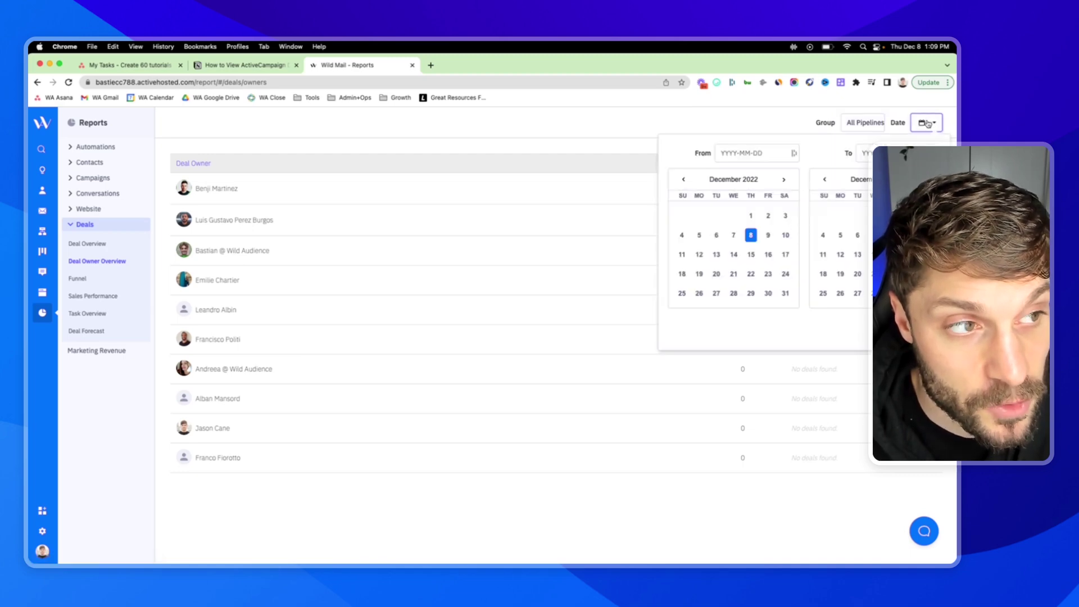
click(928, 124)
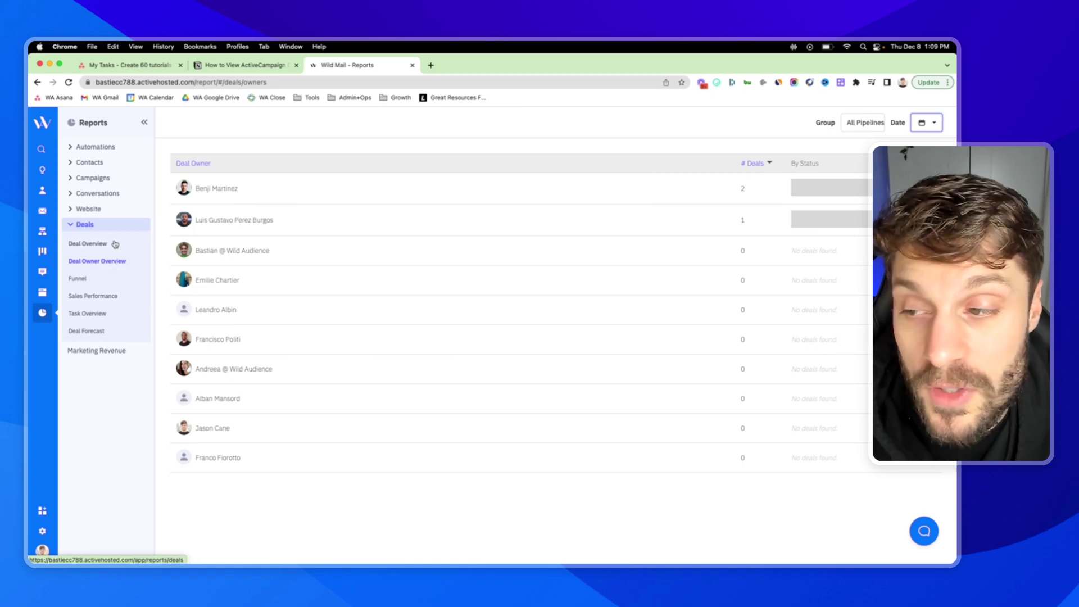
click(85, 279)
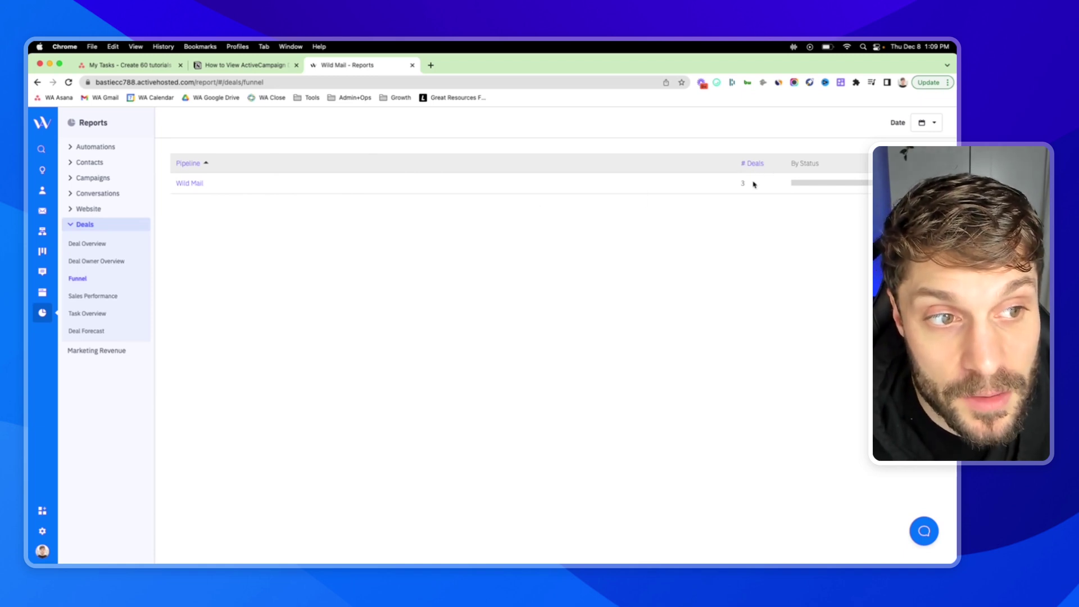
Drill into the Wild Mail pipeline to view its single Call completed stage with 3 deals
mouse_move(816, 188)
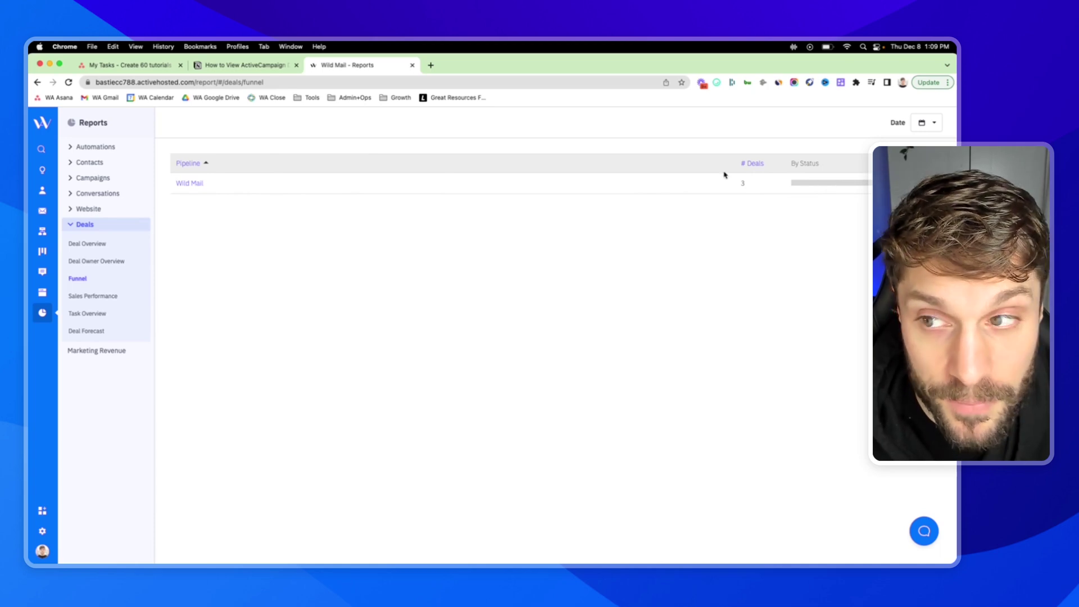
click(198, 184)
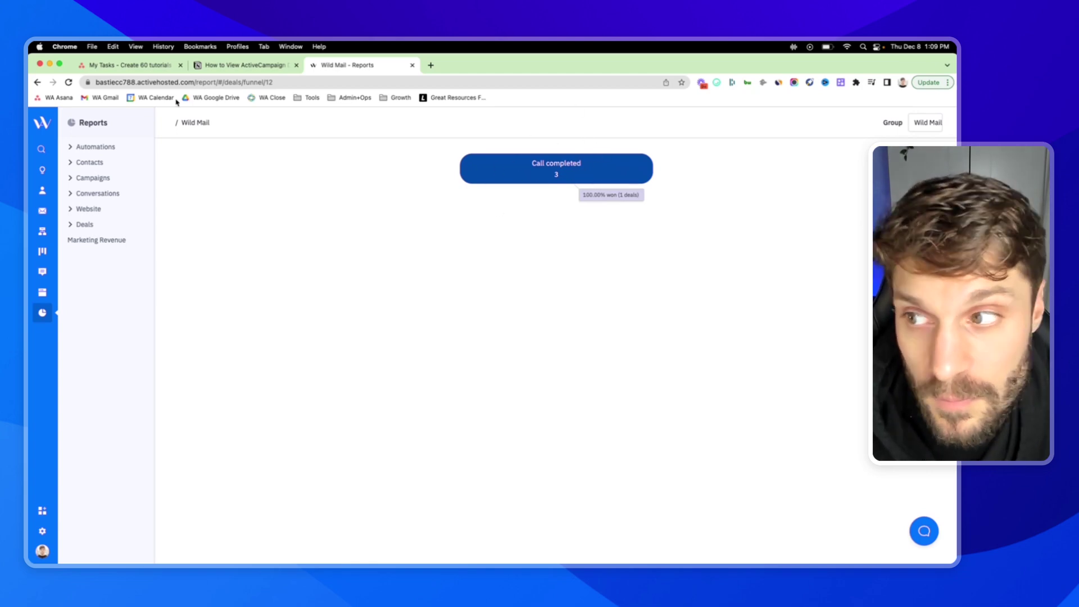
click(42, 252)
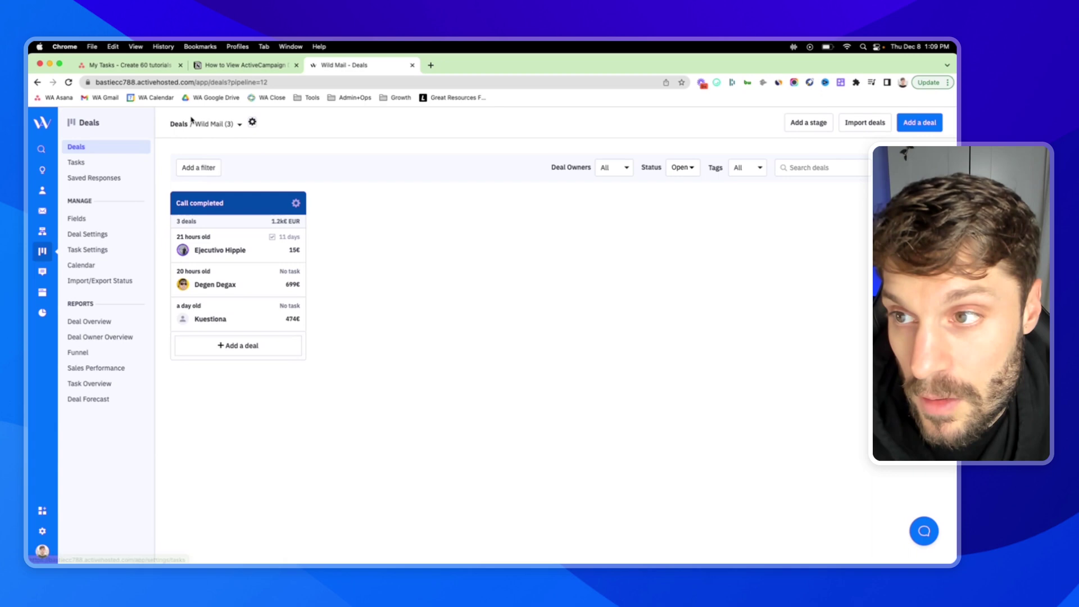
click(239, 125)
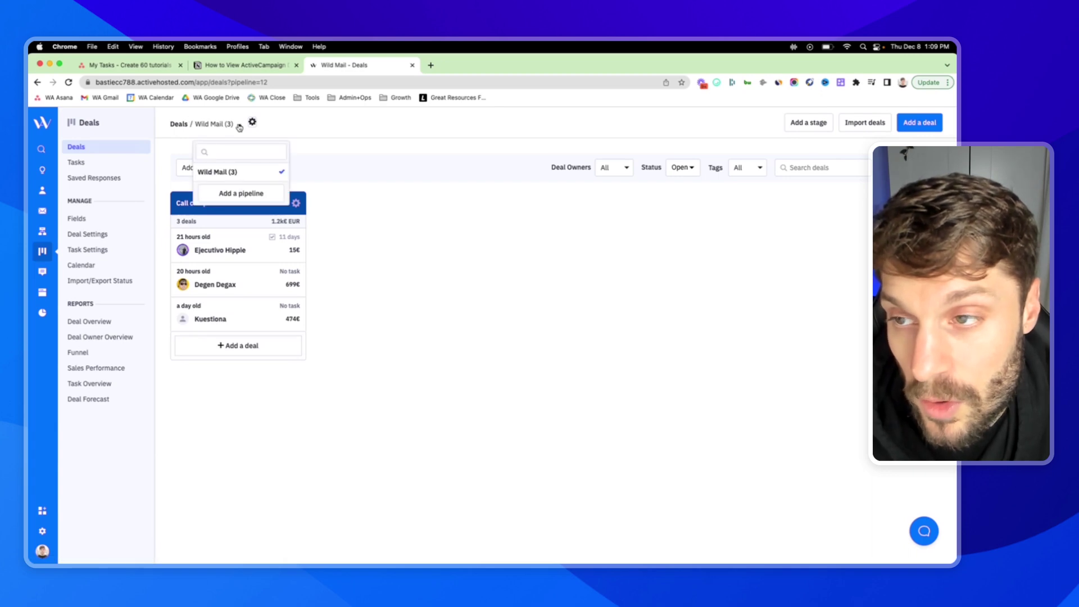
click(233, 173)
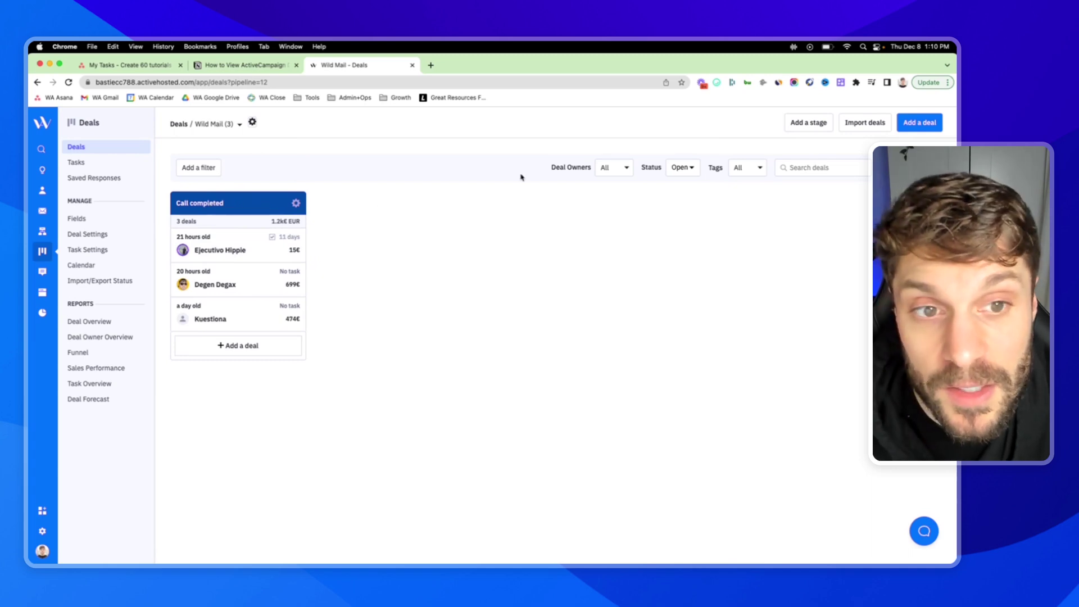
click(802, 126)
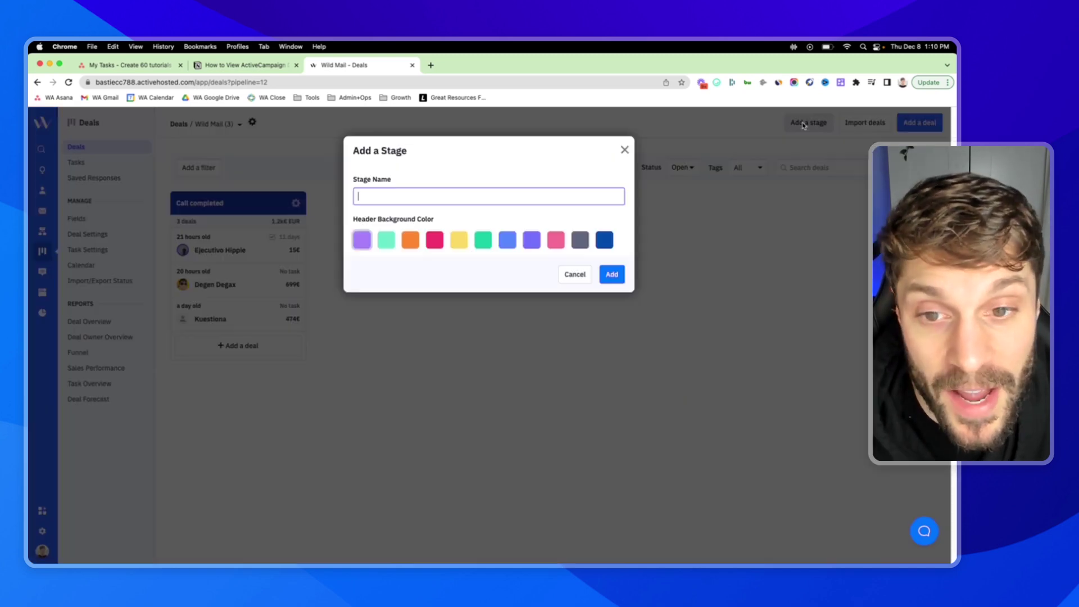
click(573, 273)
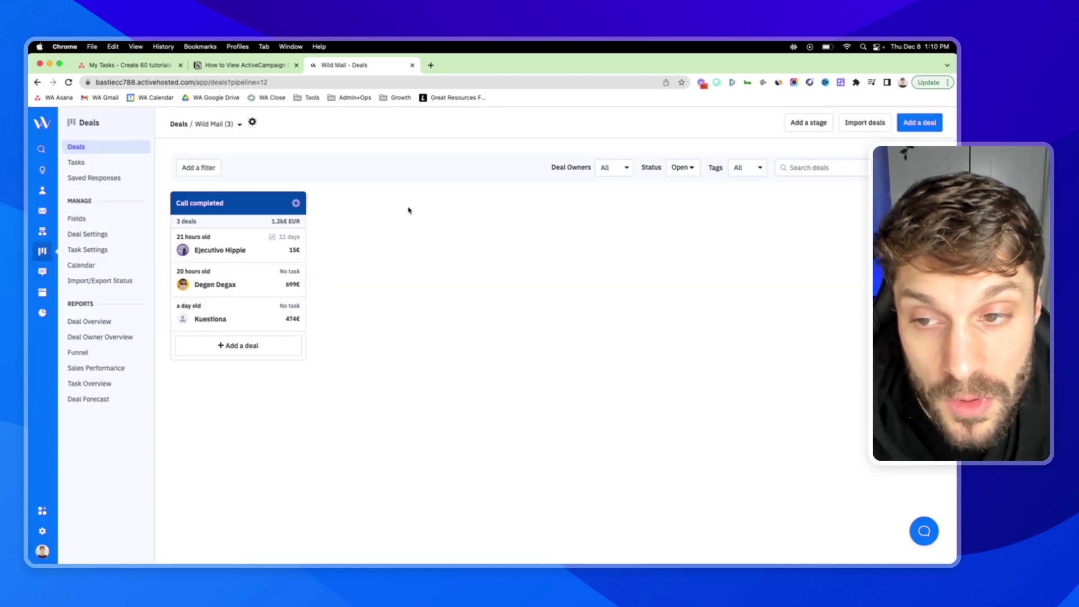
mouse_move(270, 205)
mouse_down()
mouse_move(328, 200)
mouse_move(337, 231)
mouse_move(252, 202)
mouse_up()
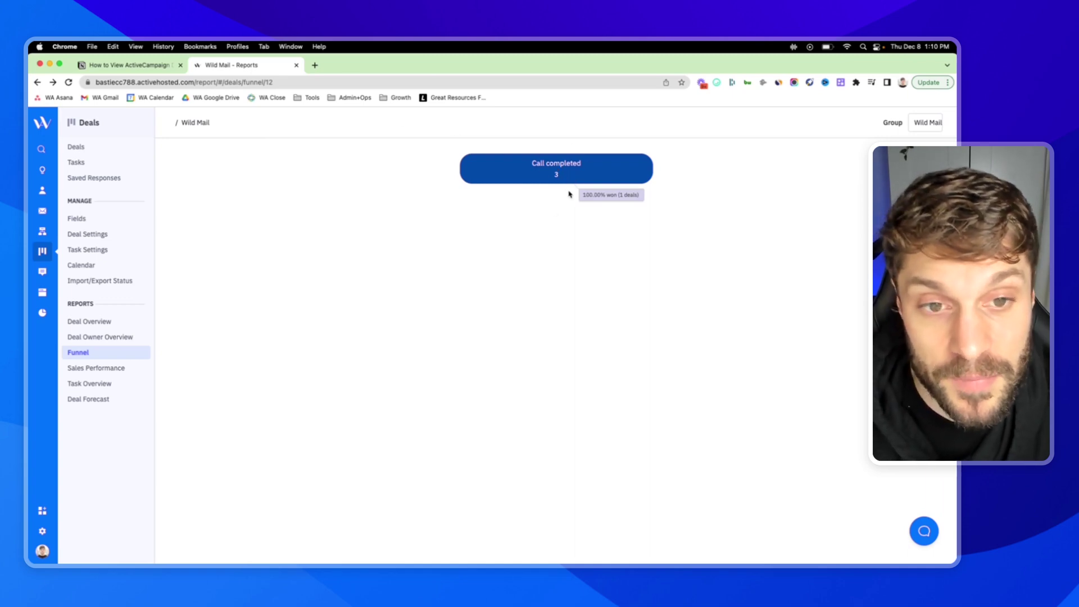
On the Wild Mail deals board, add a new stage named Followup1
click(54, 83)
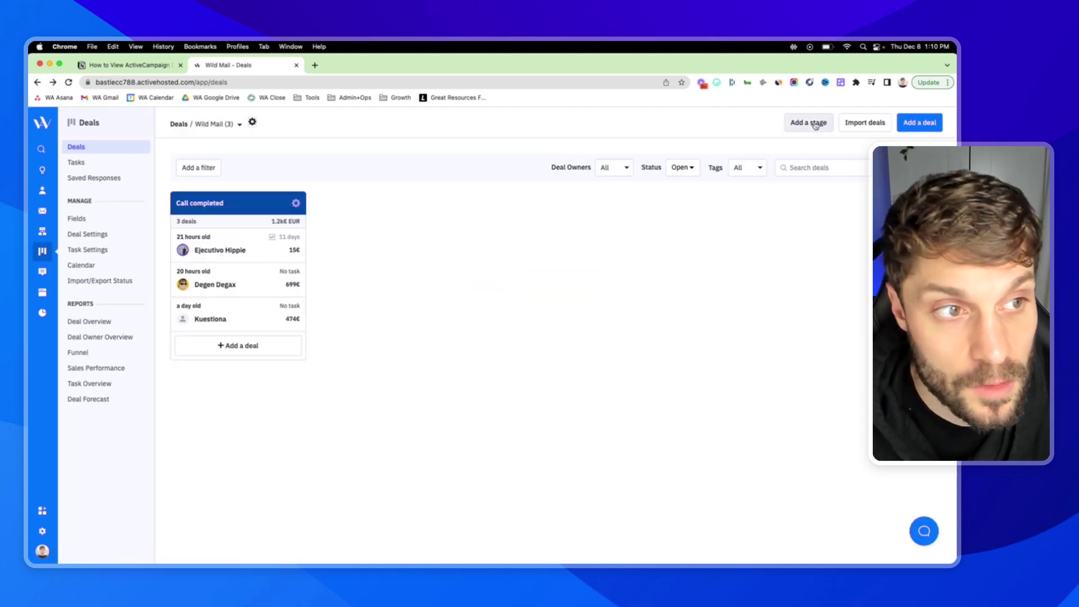
click(815, 125)
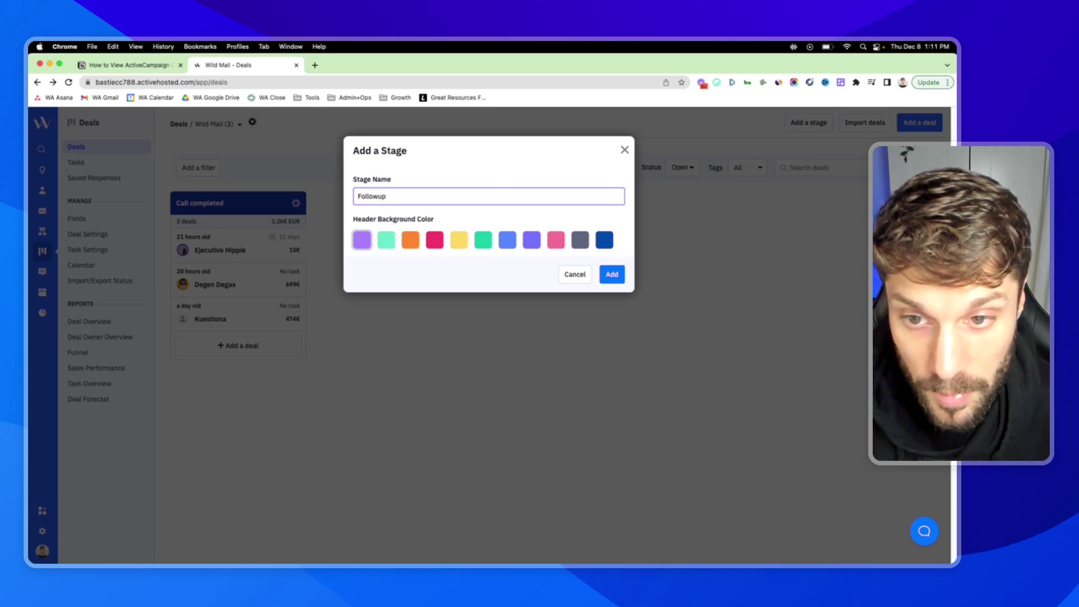
text(Followup1)
click(611, 274)
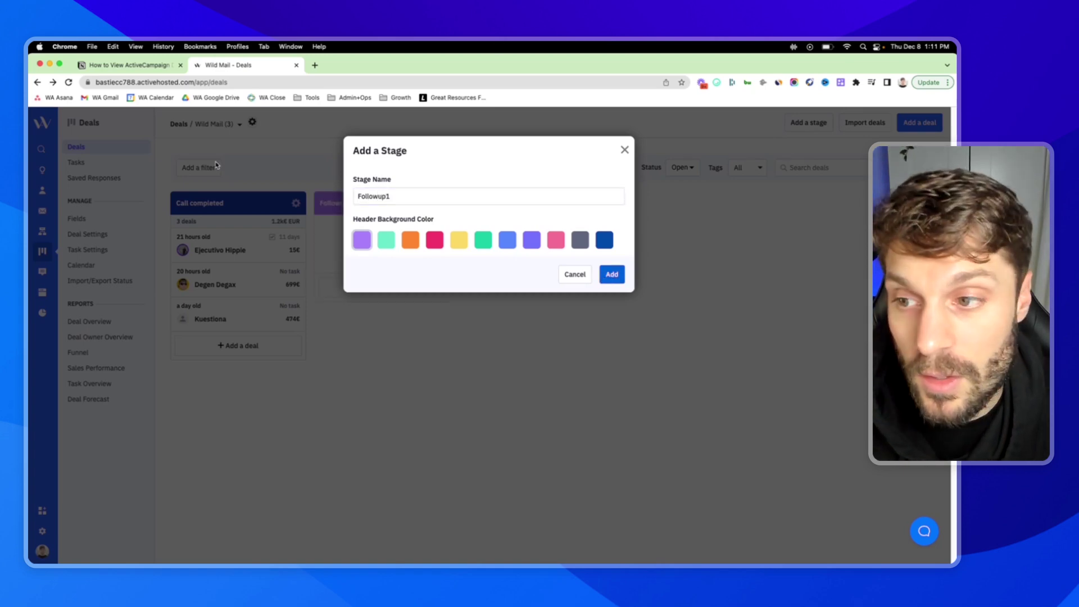
Return to the funnel report and open Reports > Deals > Sales Performance
click(38, 82)
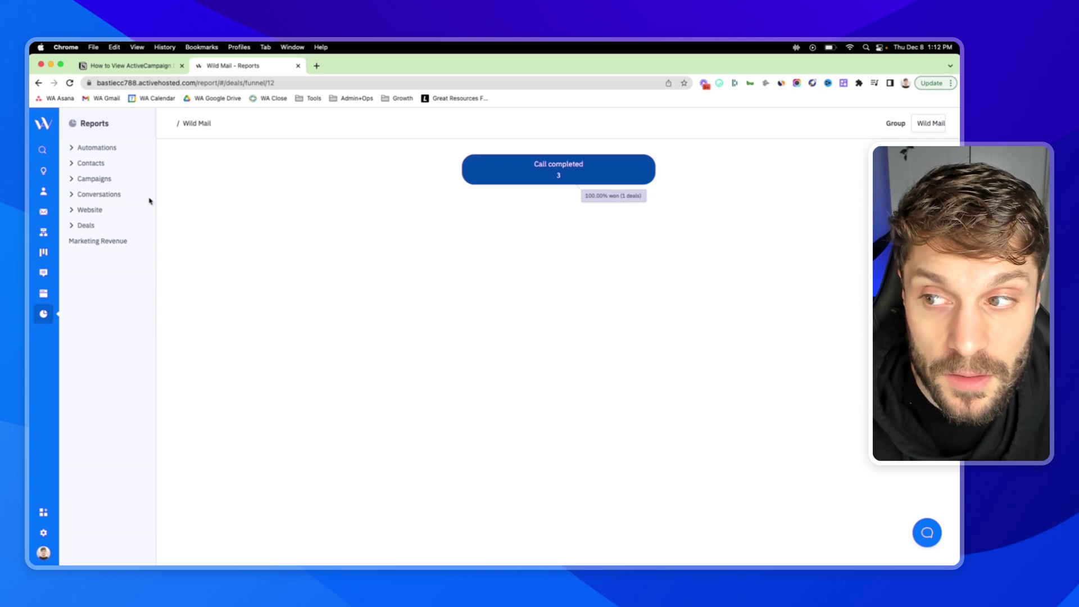
click(86, 225)
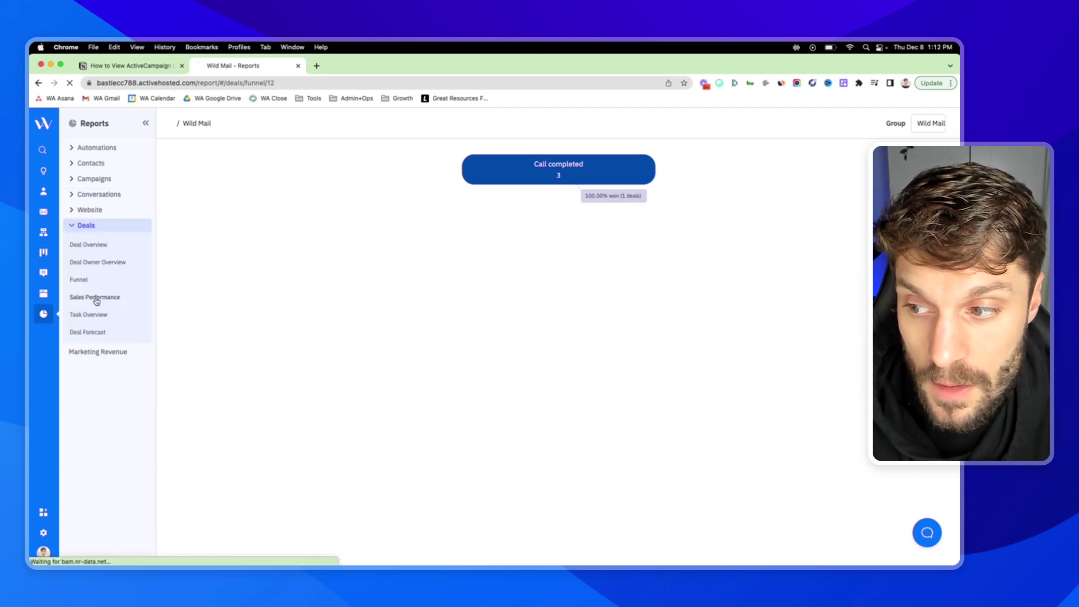
click(121, 296)
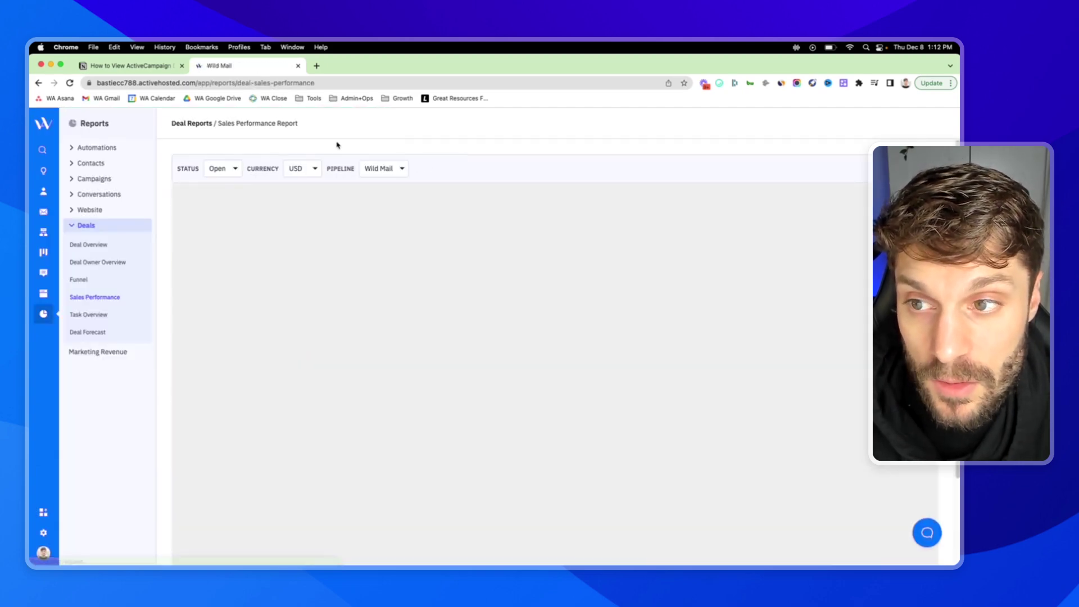
click(129, 65)
Highlight the Sales Performance description in the Notion notes, then return to the Wild Mail tab
drag(401, 314, 684, 324)
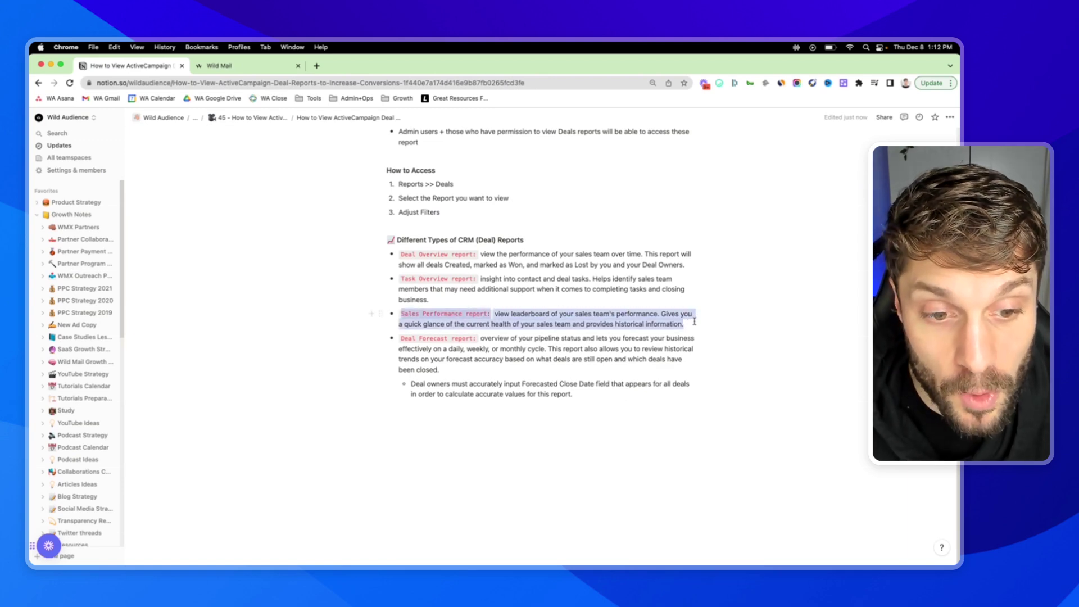
click(609, 315)
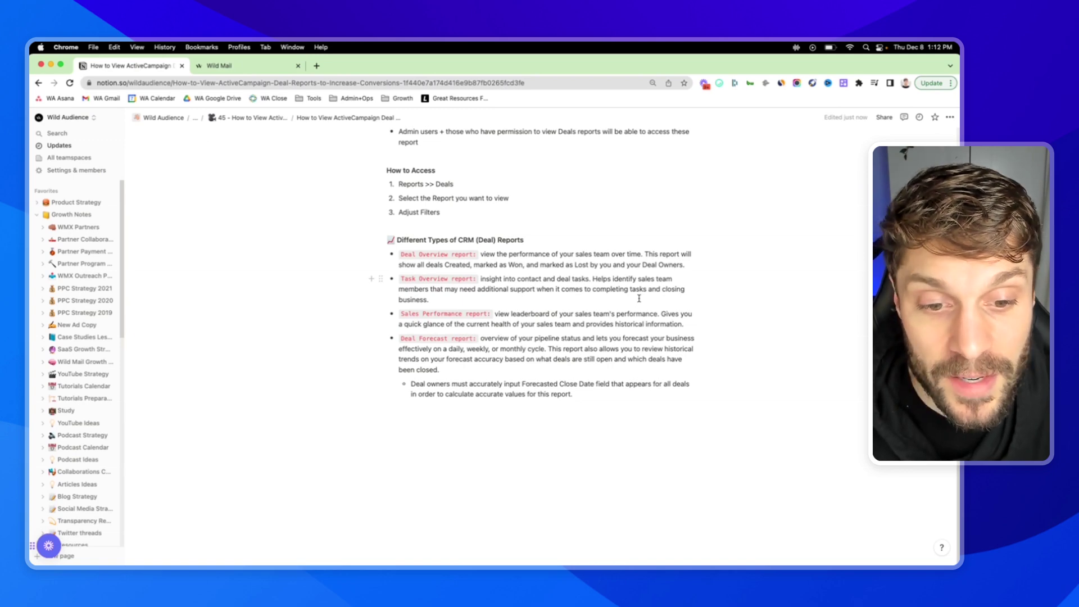
click(222, 66)
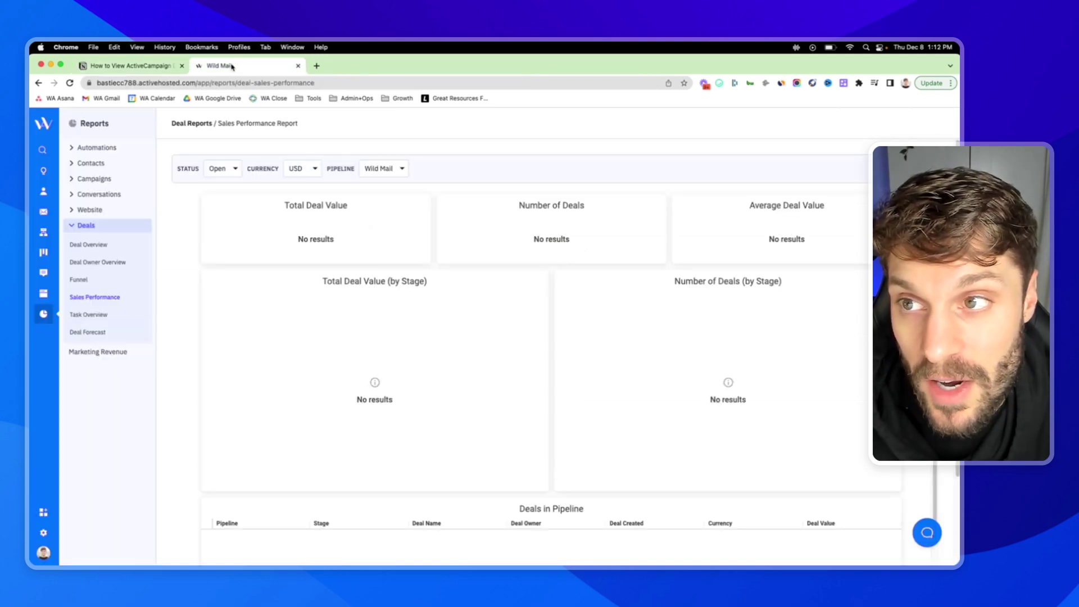
Switch the Sales Performance currency filter to EUR so the Wild Mail deals appear
click(236, 172)
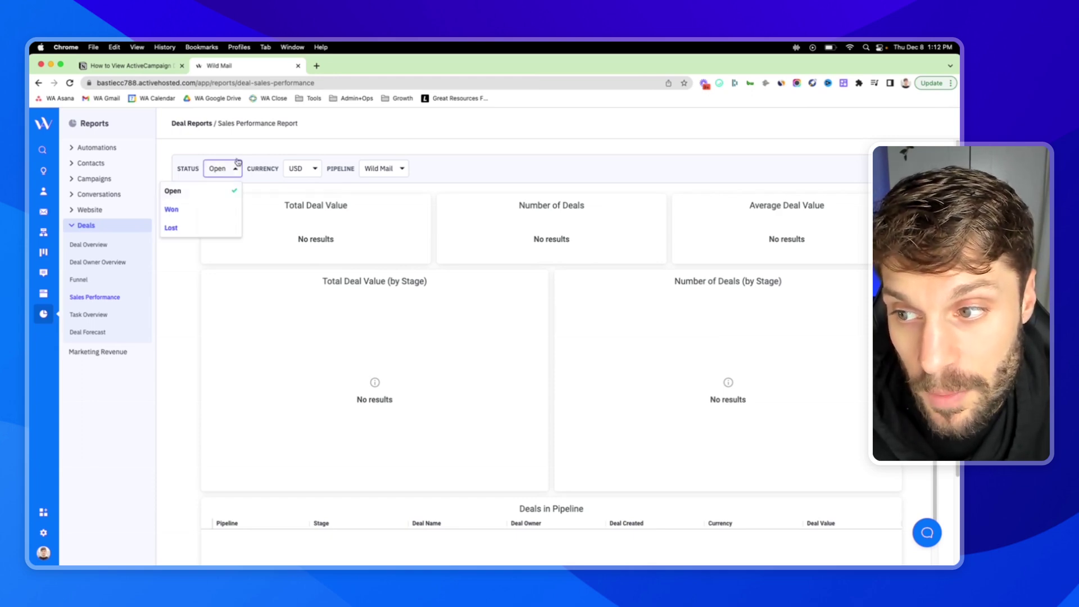
click(402, 169)
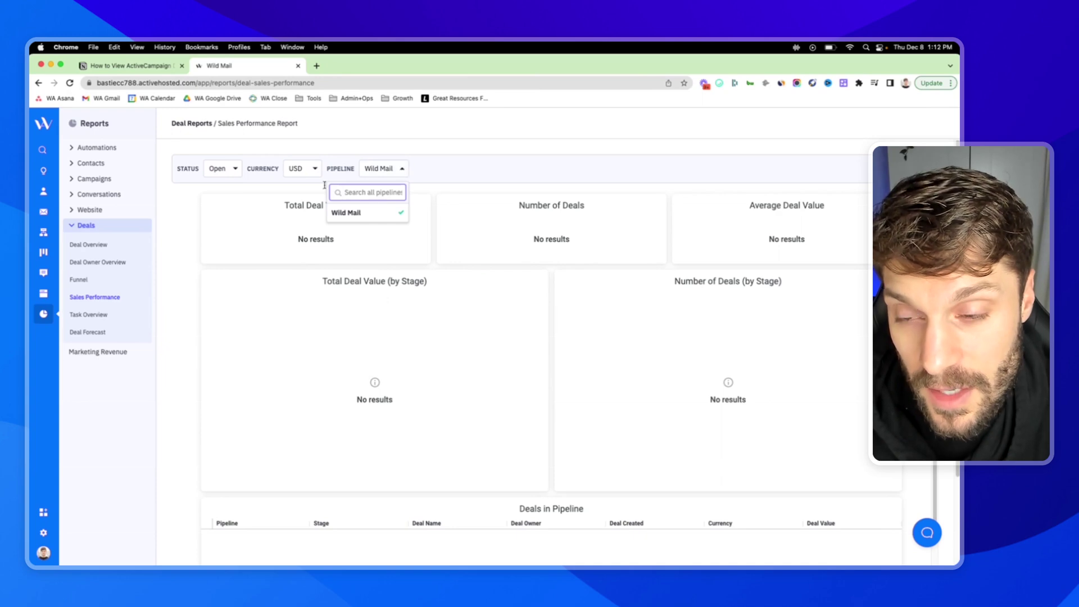
click(313, 171)
click(275, 214)
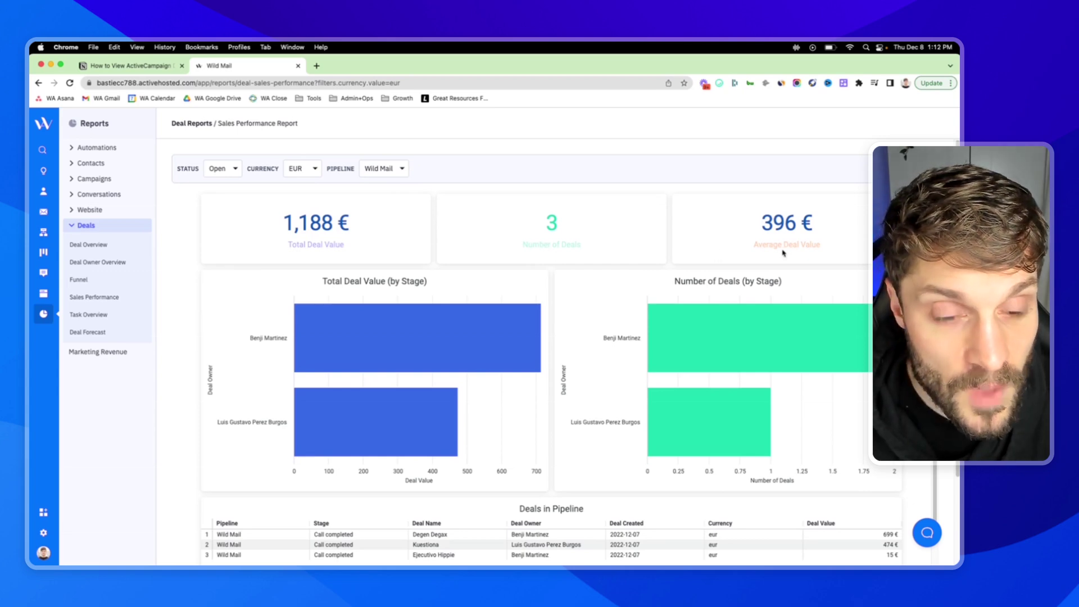
Inspect the 1,188 € total and the Average Deal Value breakdown card
drag(335, 246, 280, 226)
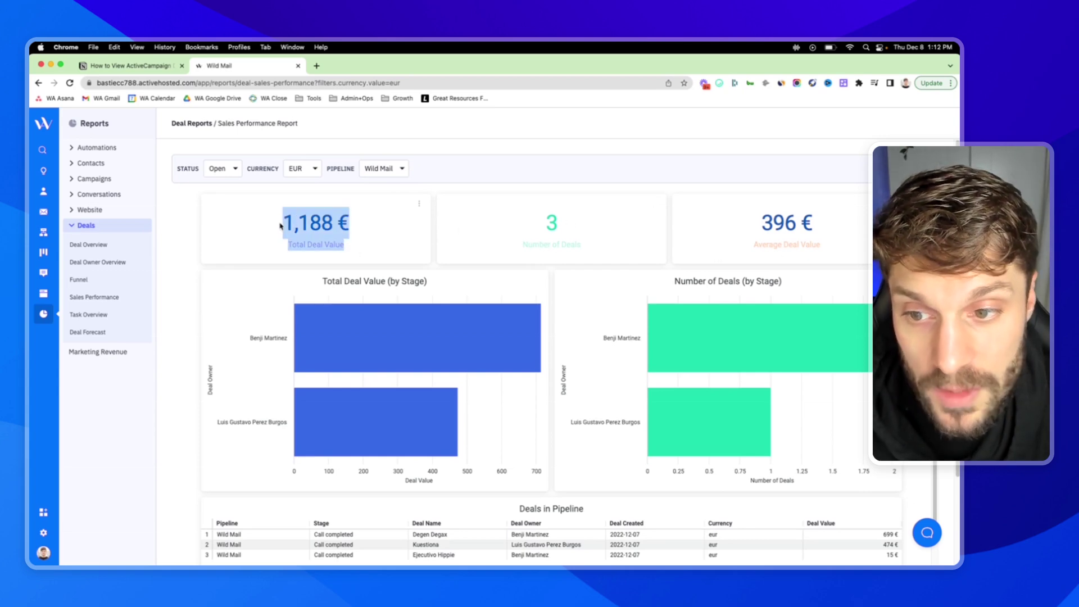
click(579, 243)
click(793, 235)
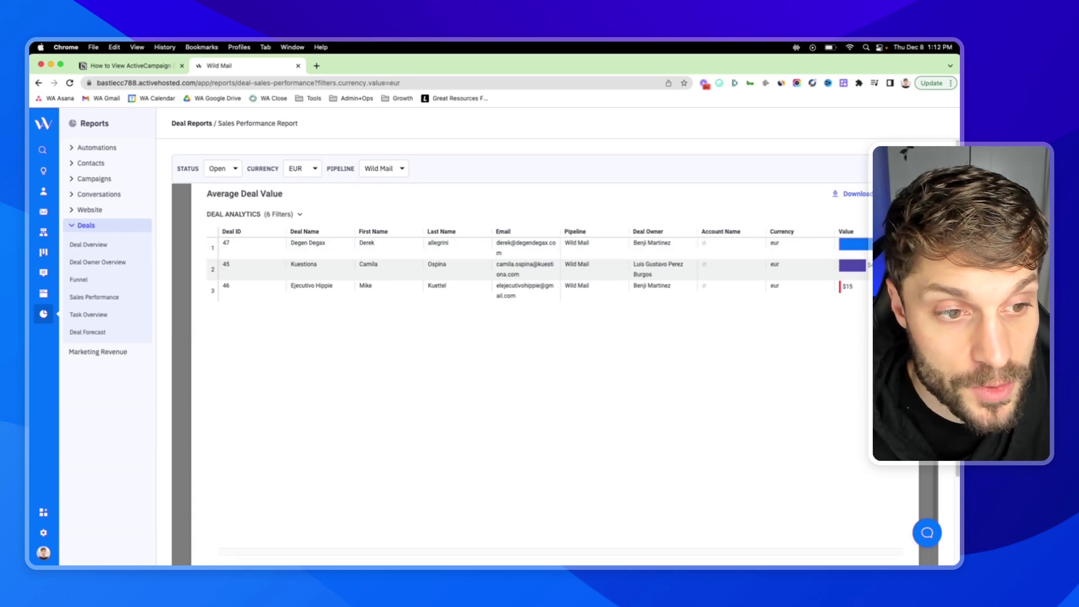
click(863, 200)
scroll(589, 278, down, 3)
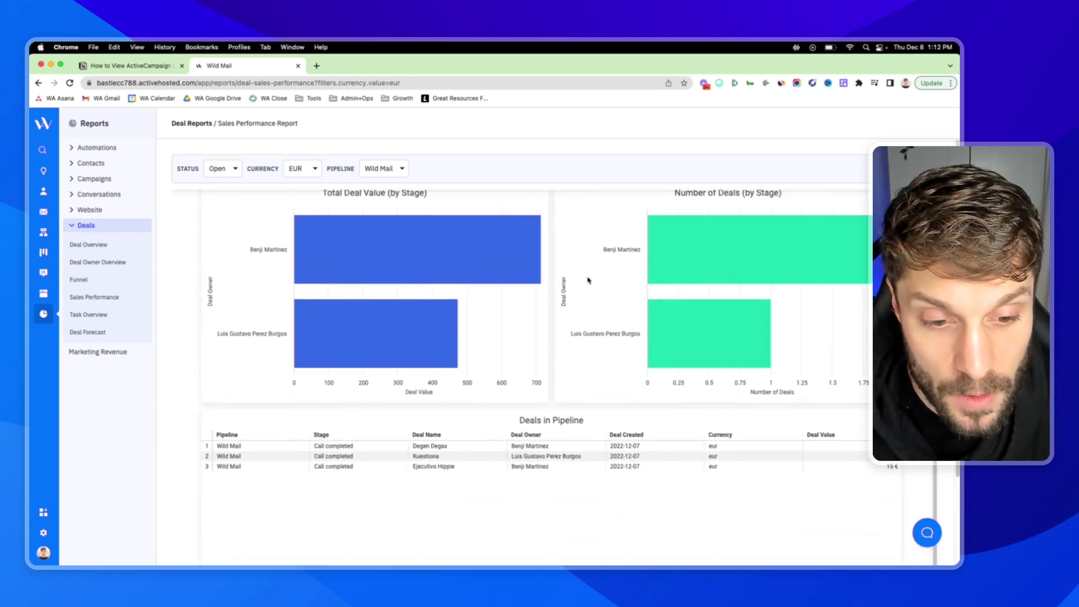
scroll(589, 278, up, 2)
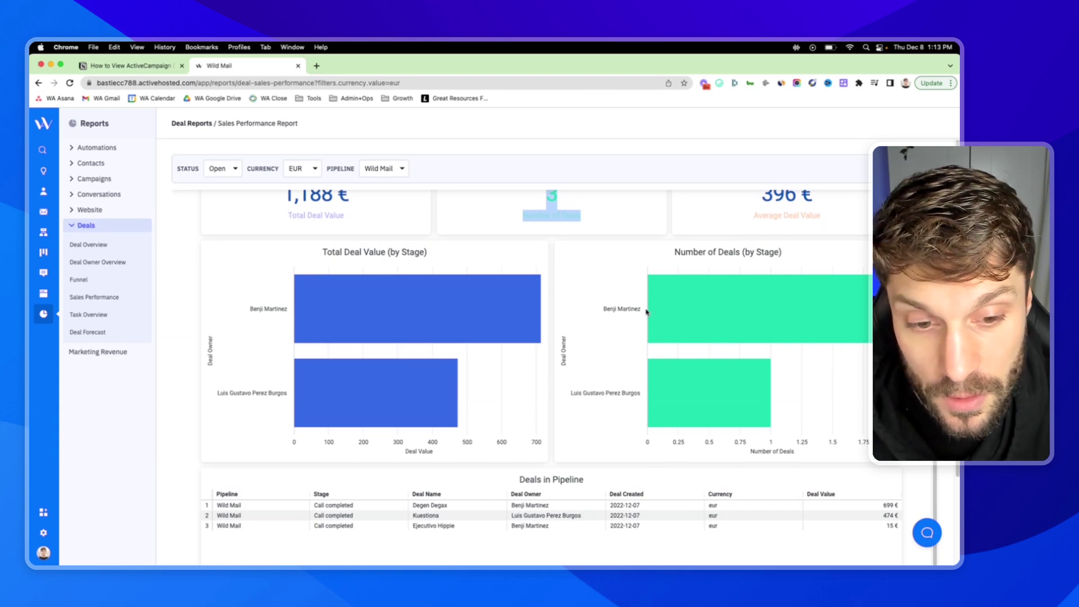
scroll(695, 255, up, 1)
scroll(568, 260, down, 2)
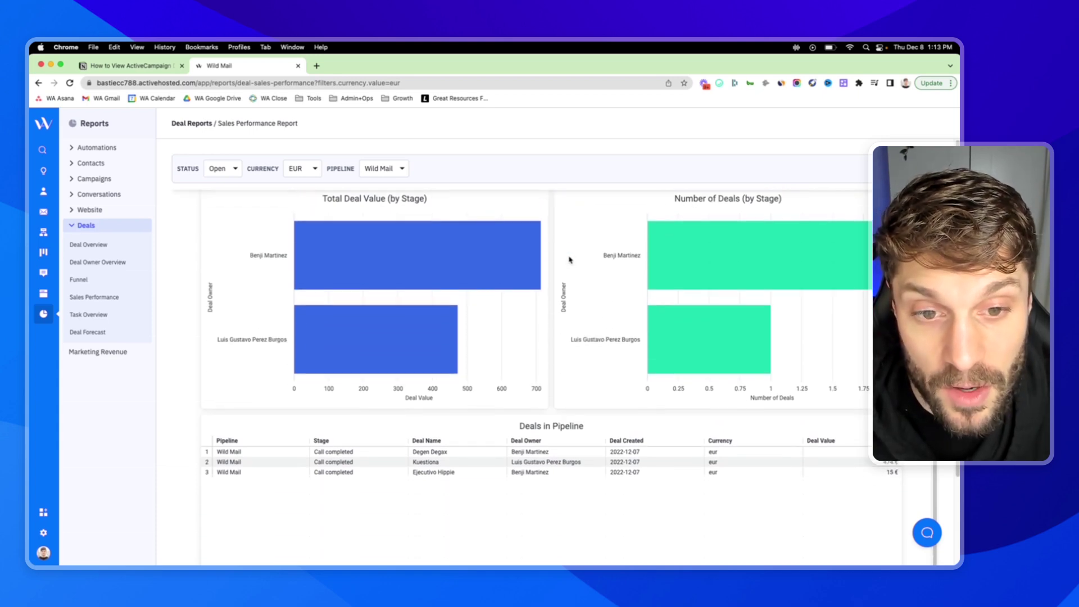
scroll(588, 221, up, 2)
click(663, 194)
Look over the Deals in Pipeline chart and pipeline filter, then open Task Overview
scroll(555, 345, down, 4)
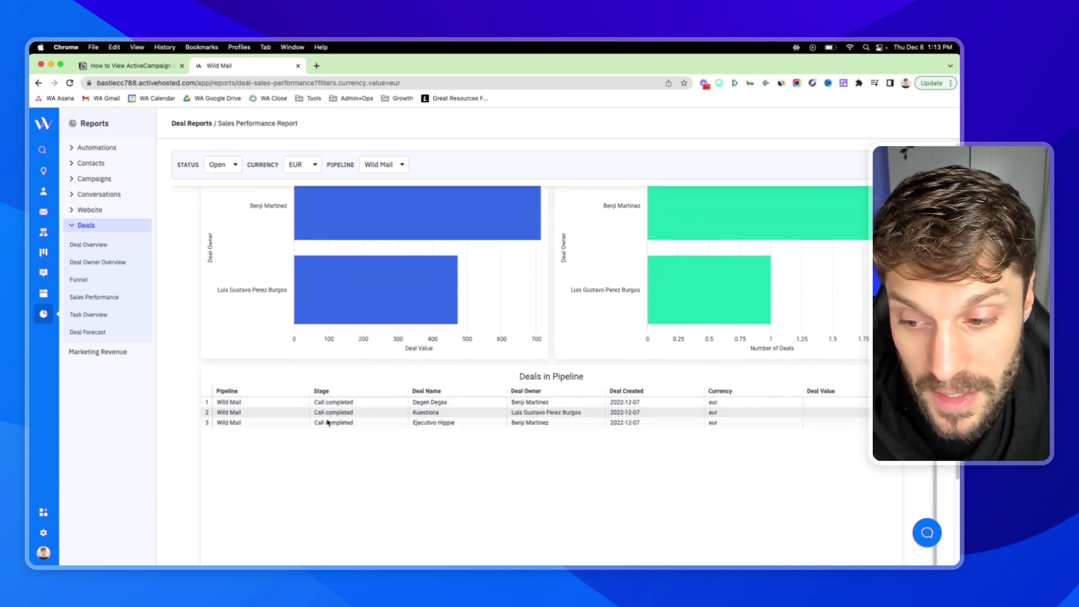
scroll(382, 405, down, 3)
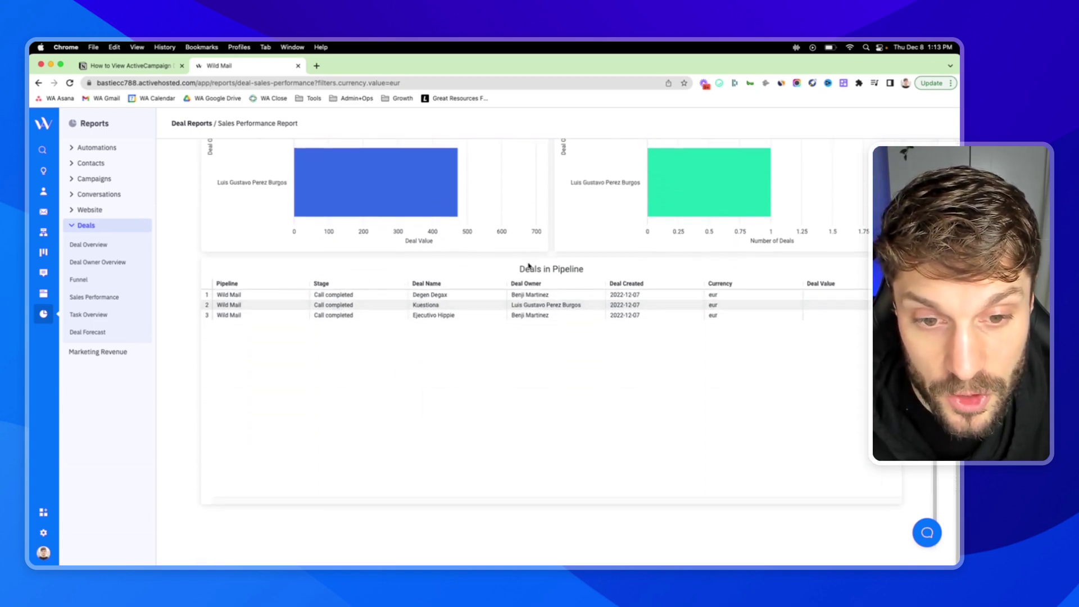
drag(521, 268, 589, 271)
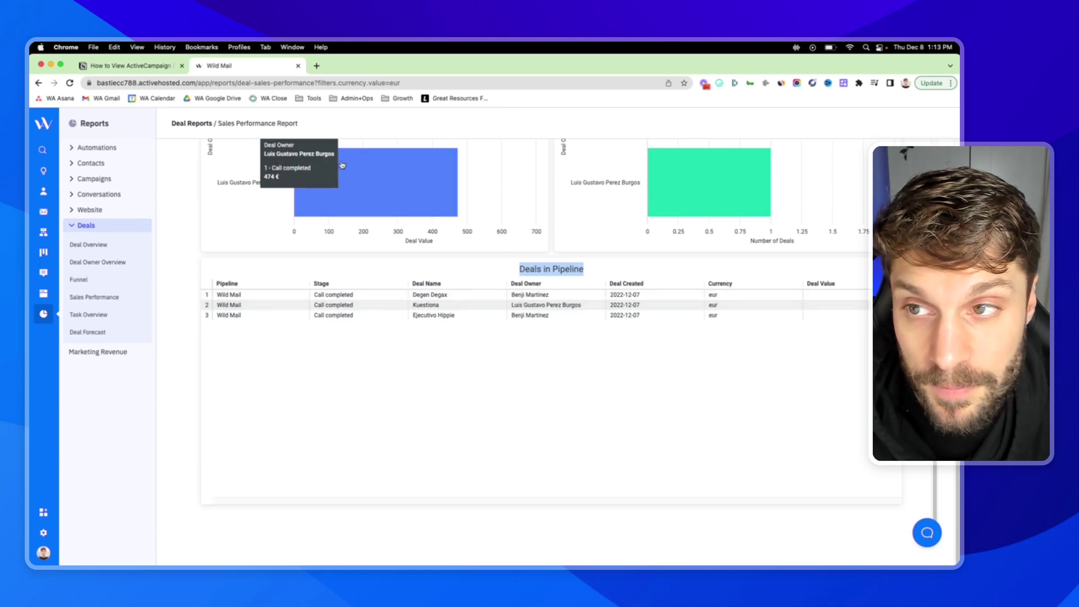
scroll(690, 197, up, 3)
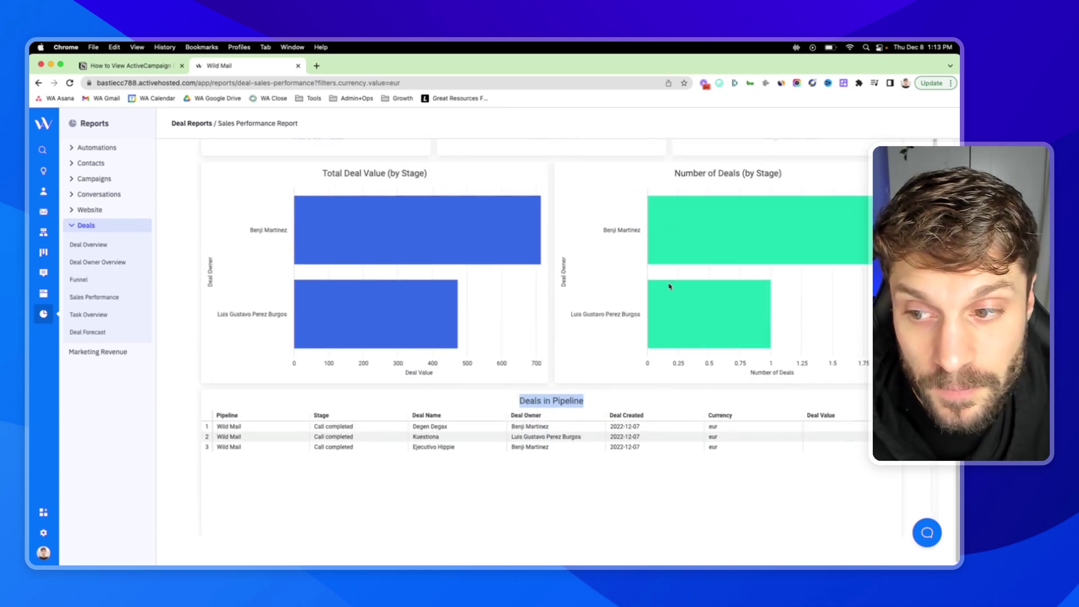
scroll(672, 286, up, 3)
click(386, 169)
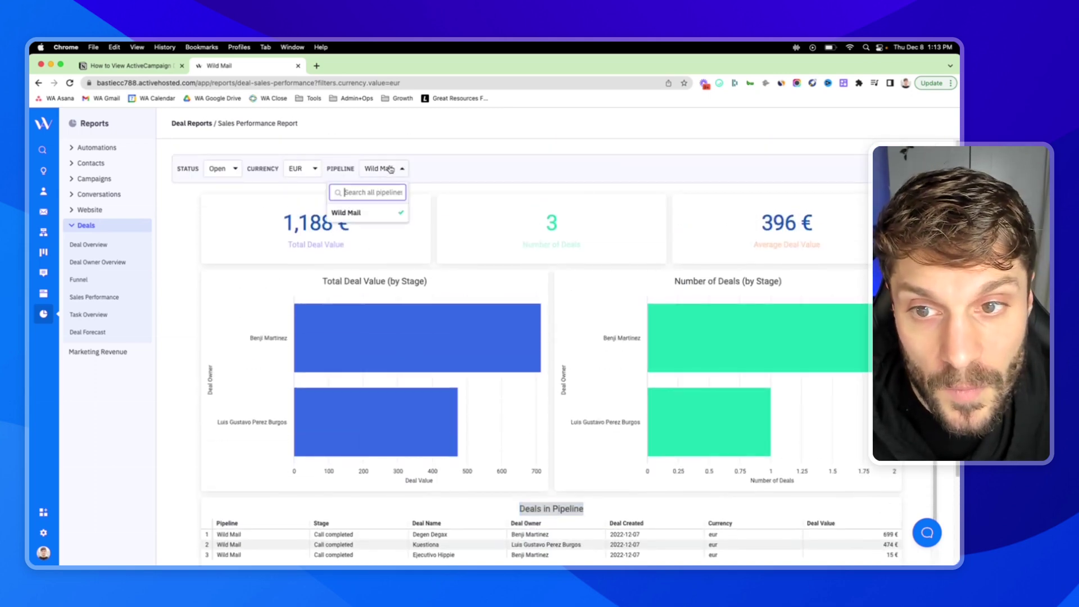
click(470, 174)
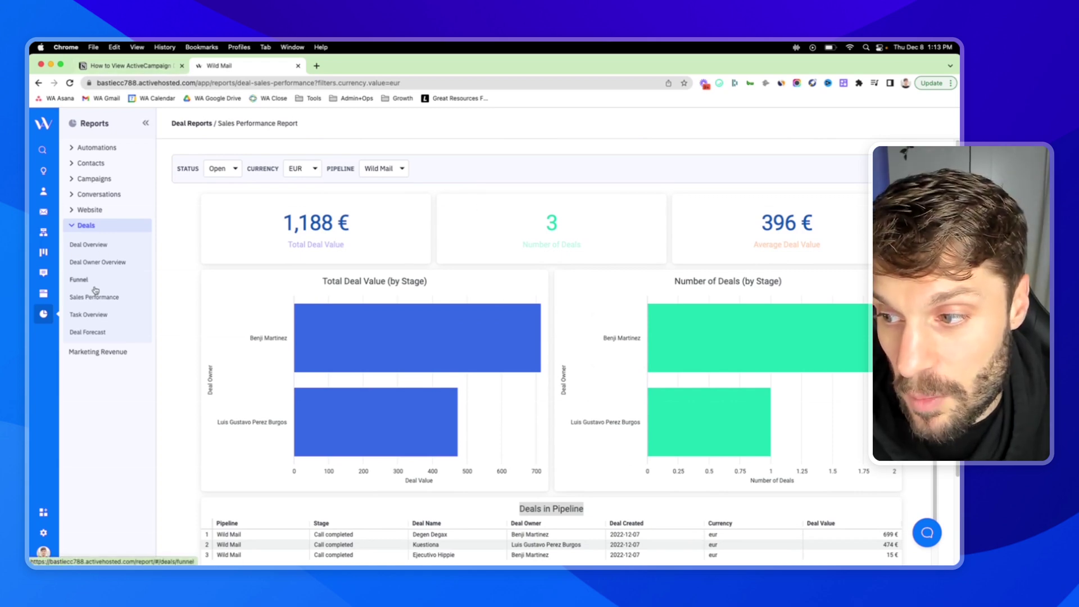
click(89, 315)
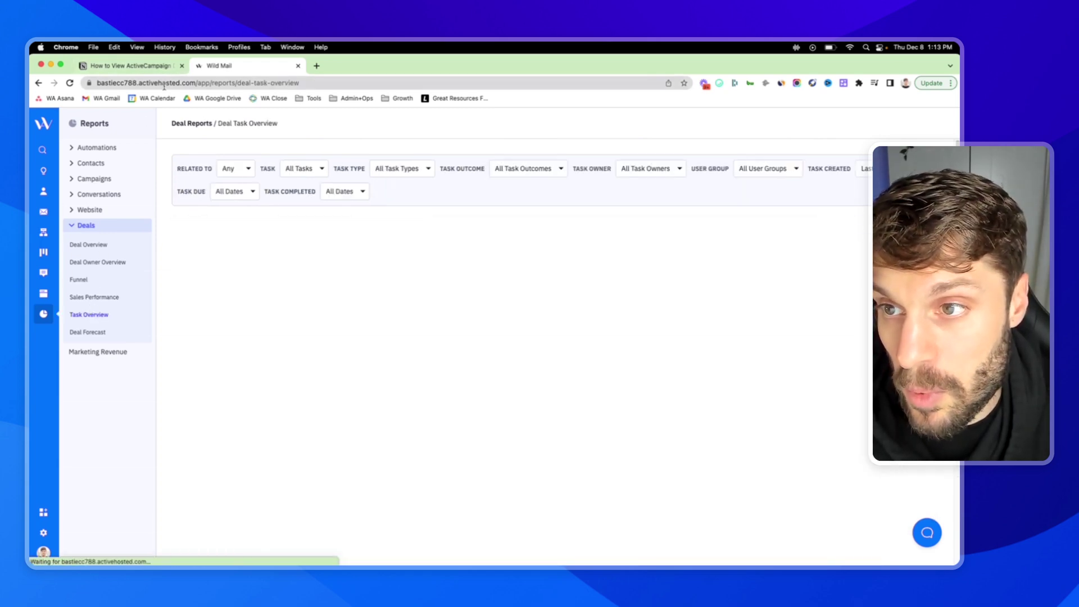
click(128, 65)
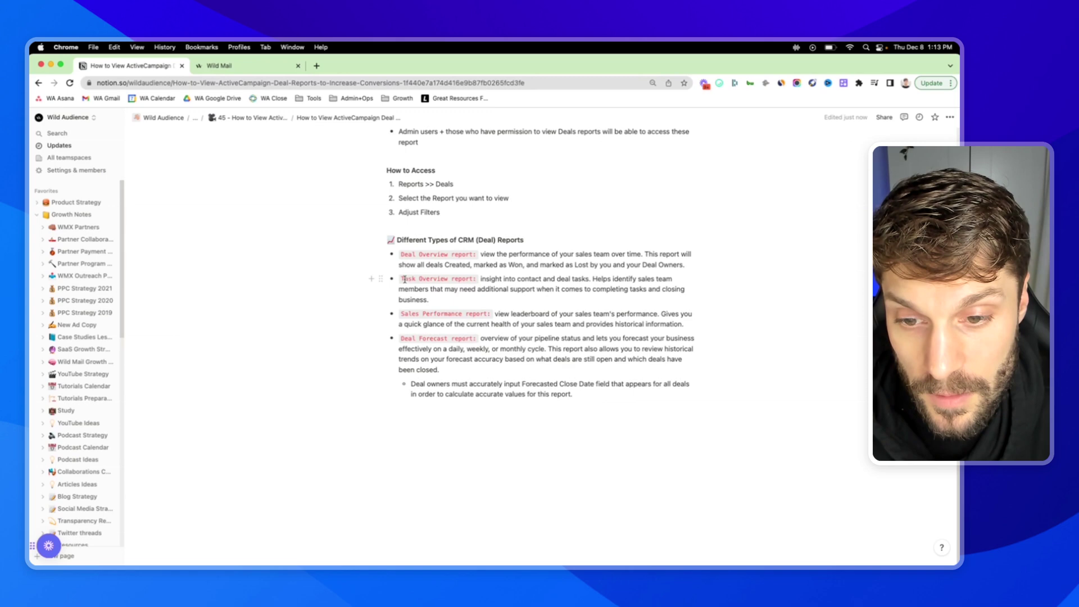
drag(404, 279, 623, 292)
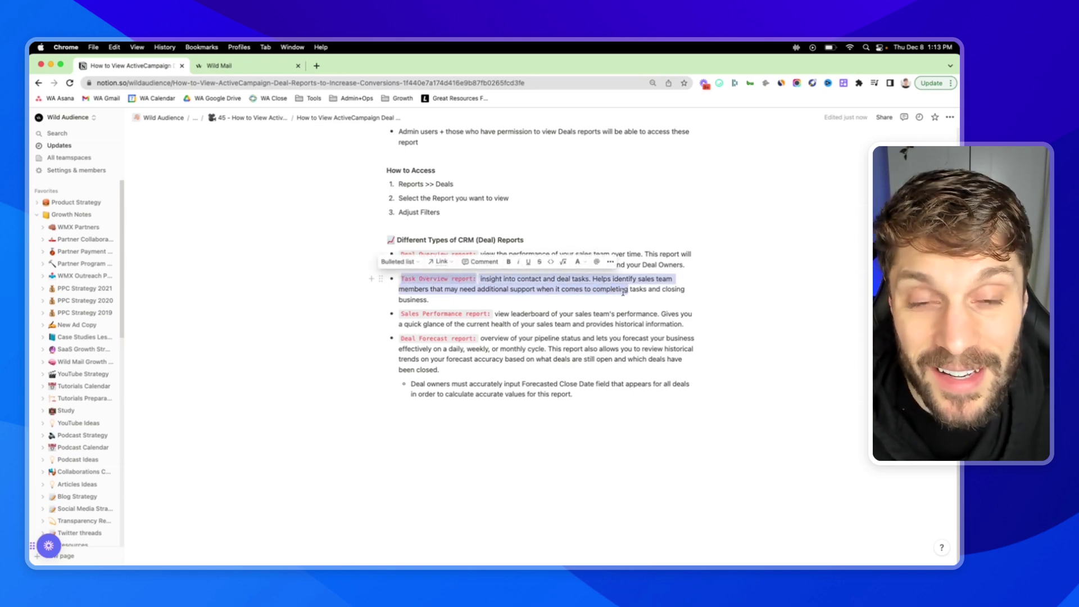
click(651, 295)
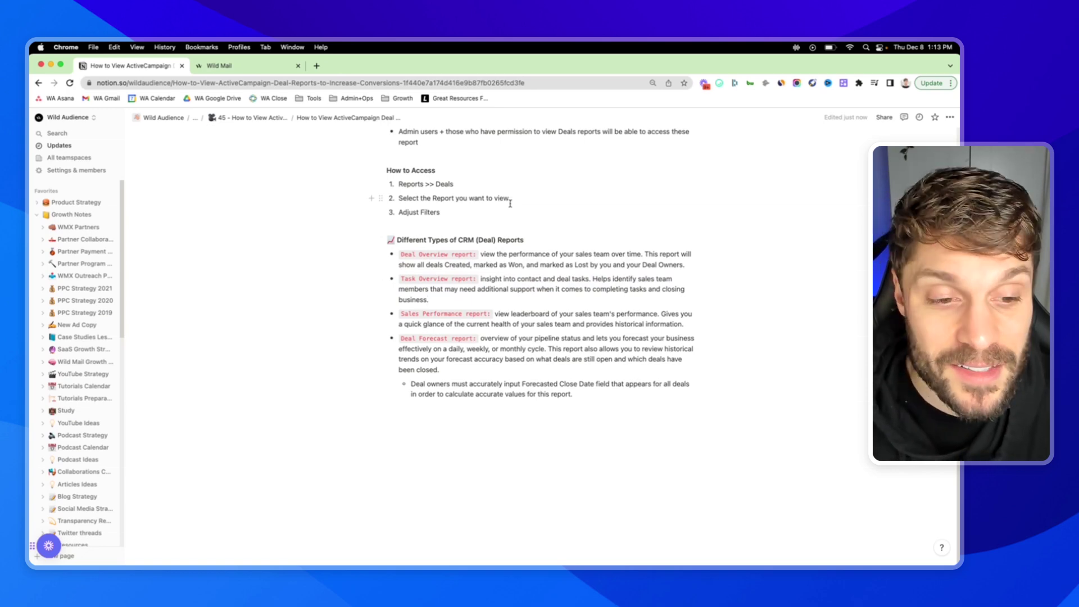
click(245, 66)
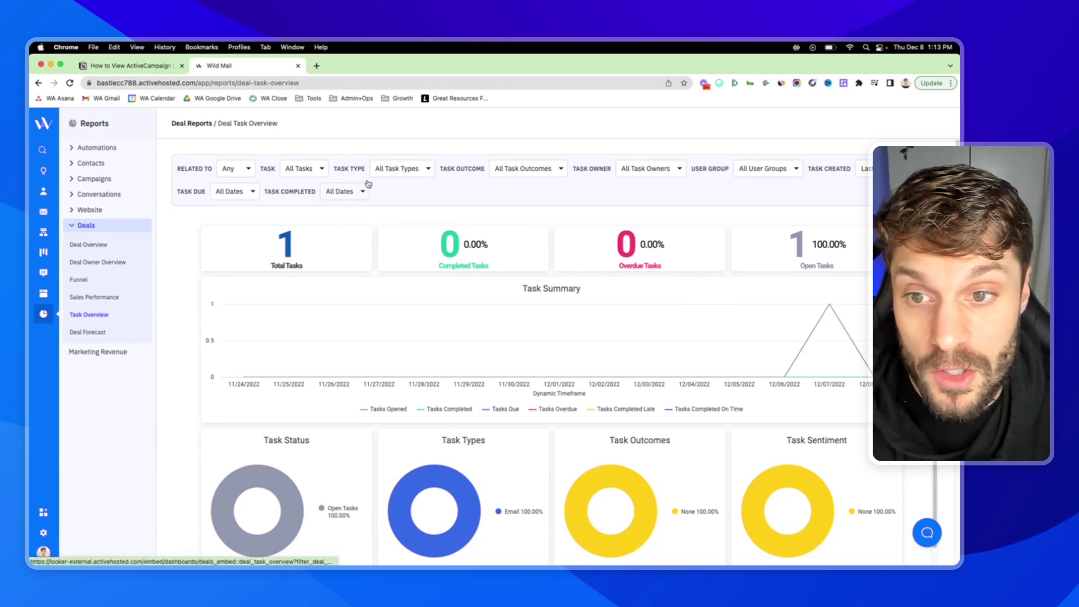
scroll(451, 285, down, 1)
scroll(455, 315, down, 5)
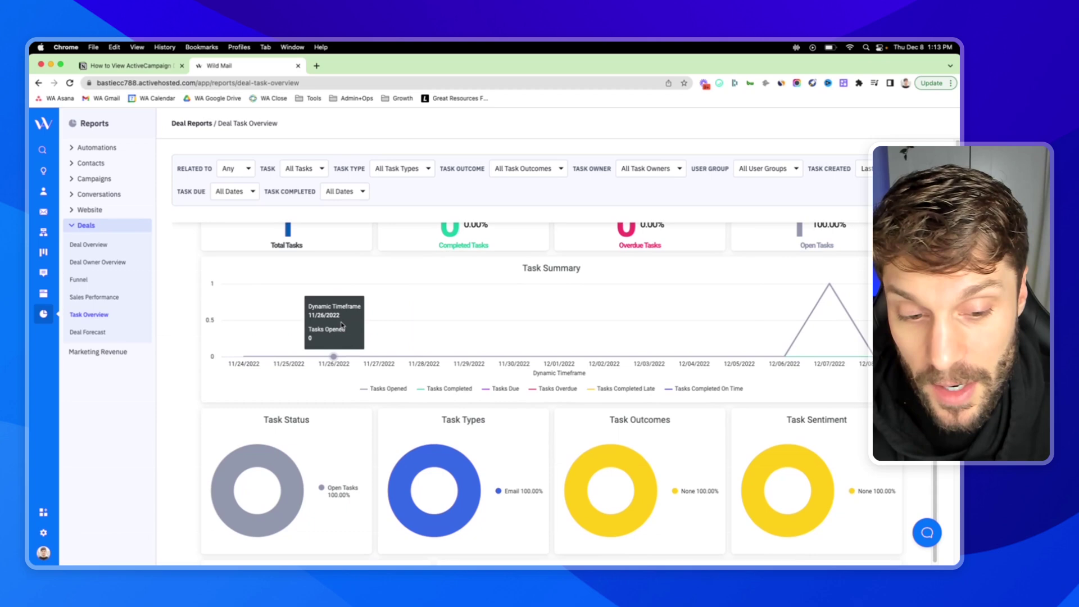
scroll(424, 335, down, 4)
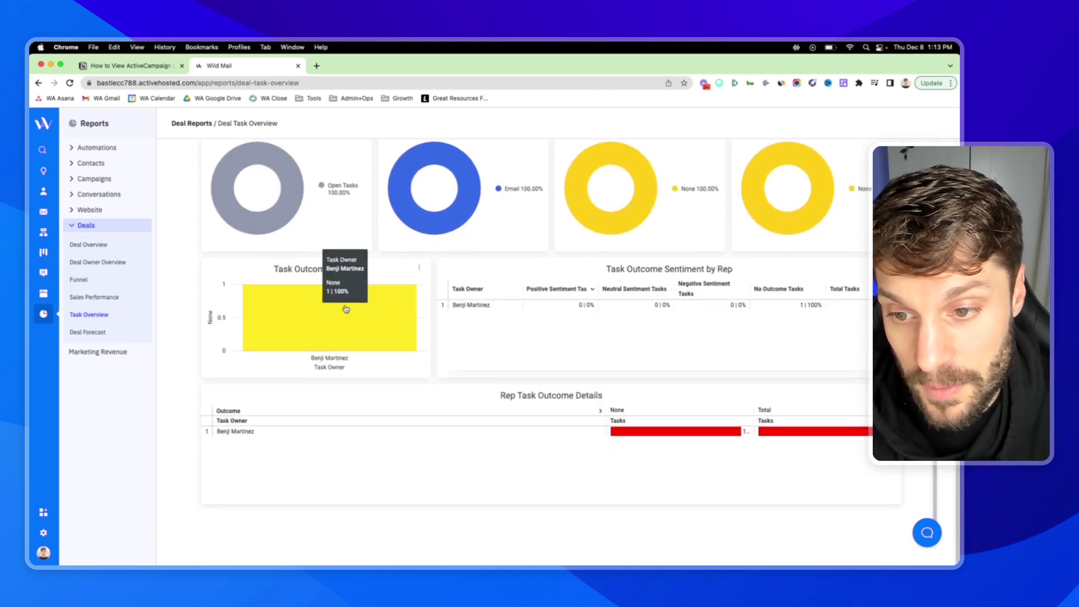
drag(497, 402, 615, 400)
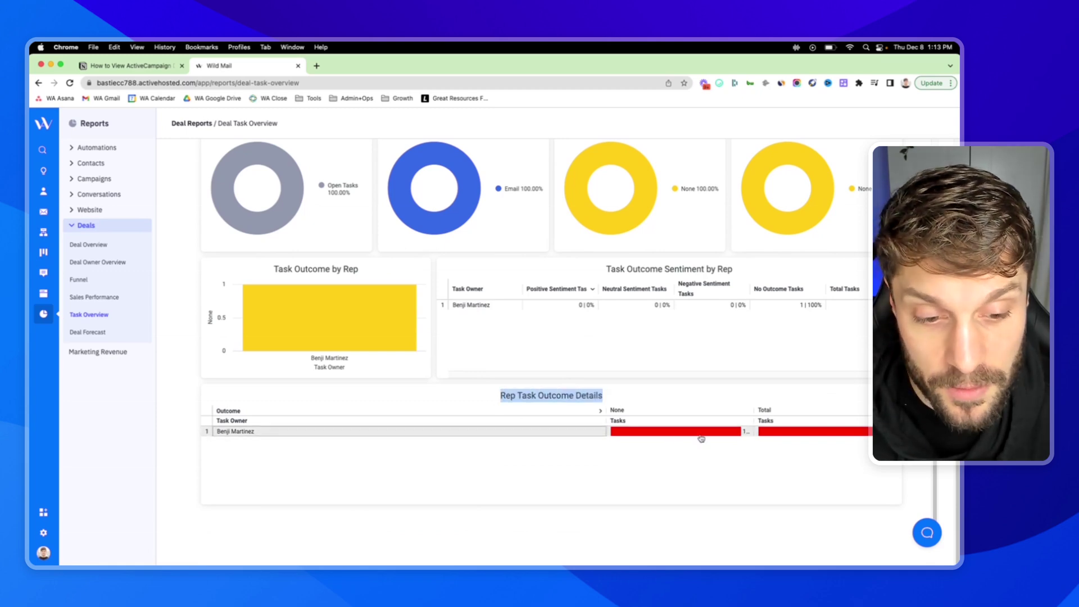
scroll(643, 437, up, 9)
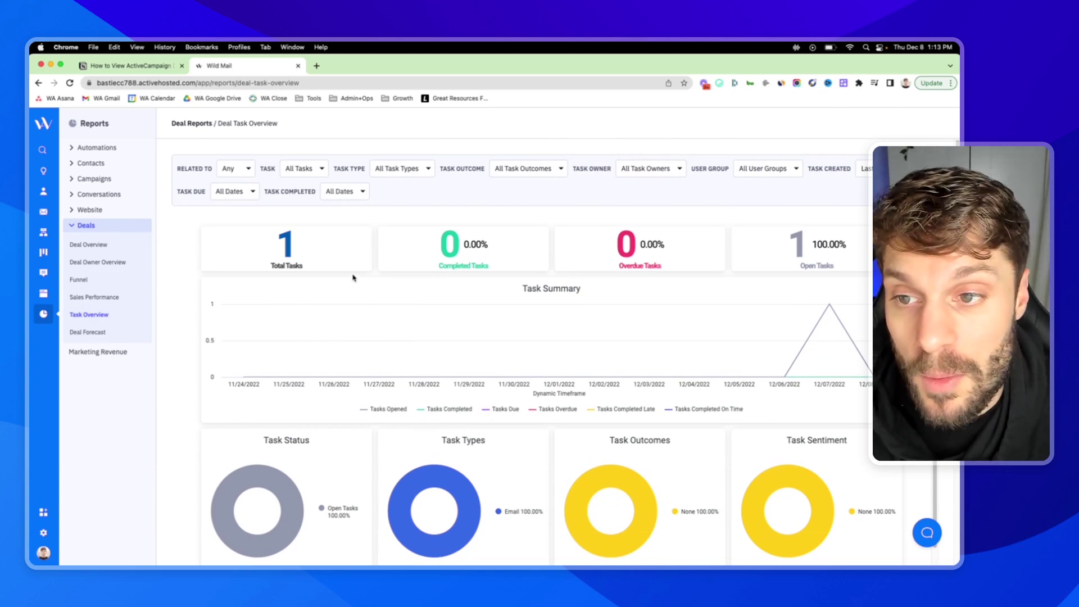
Review the Related To, Task, Type and Outcome filters, keeping Any and All Tasks
click(234, 170)
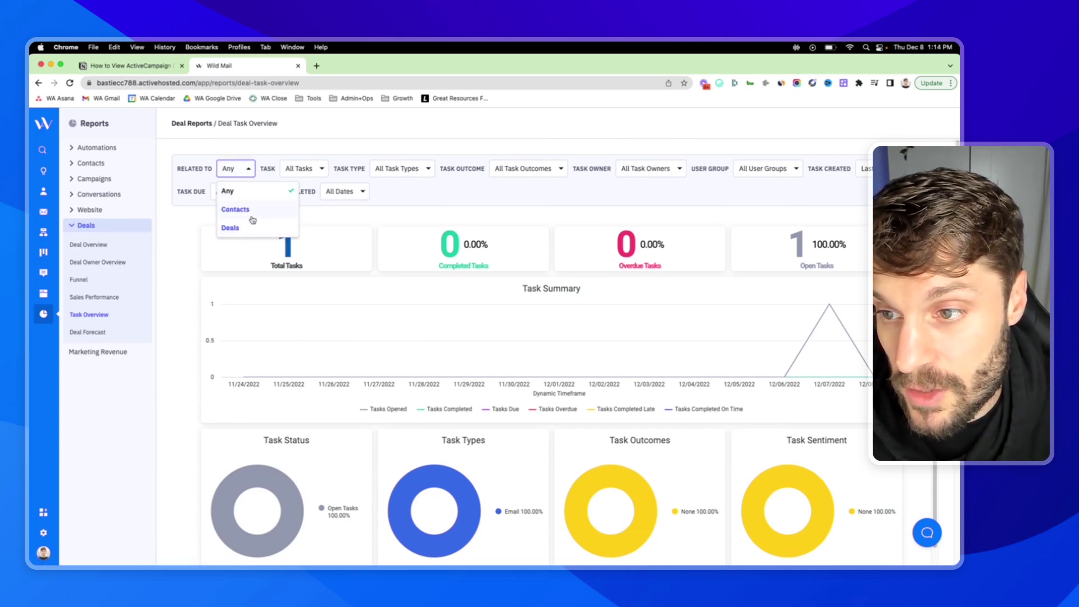
click(246, 142)
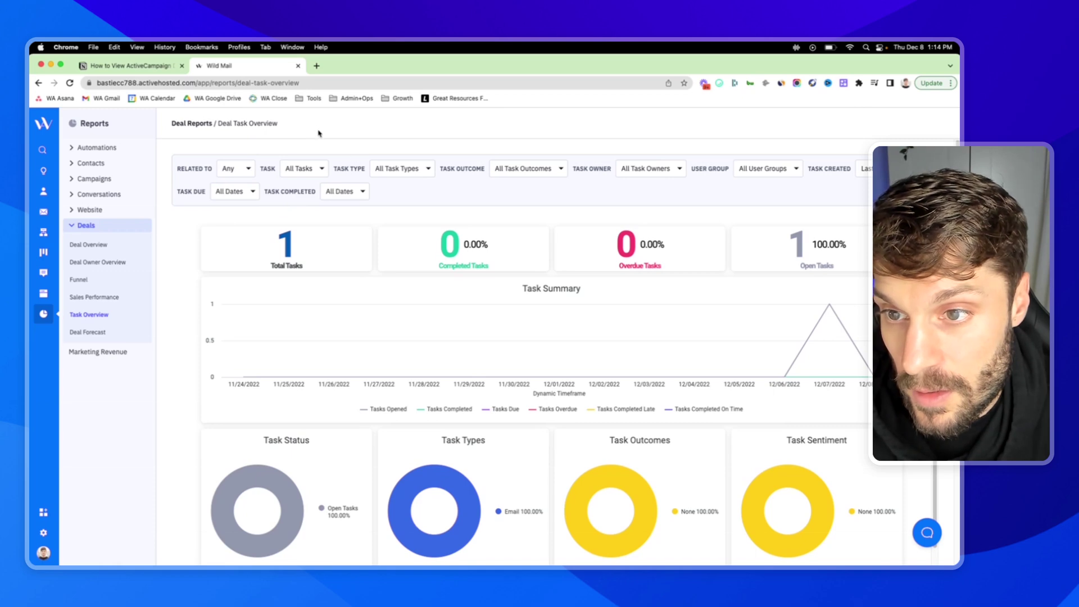
click(320, 170)
scroll(308, 211, down, 1)
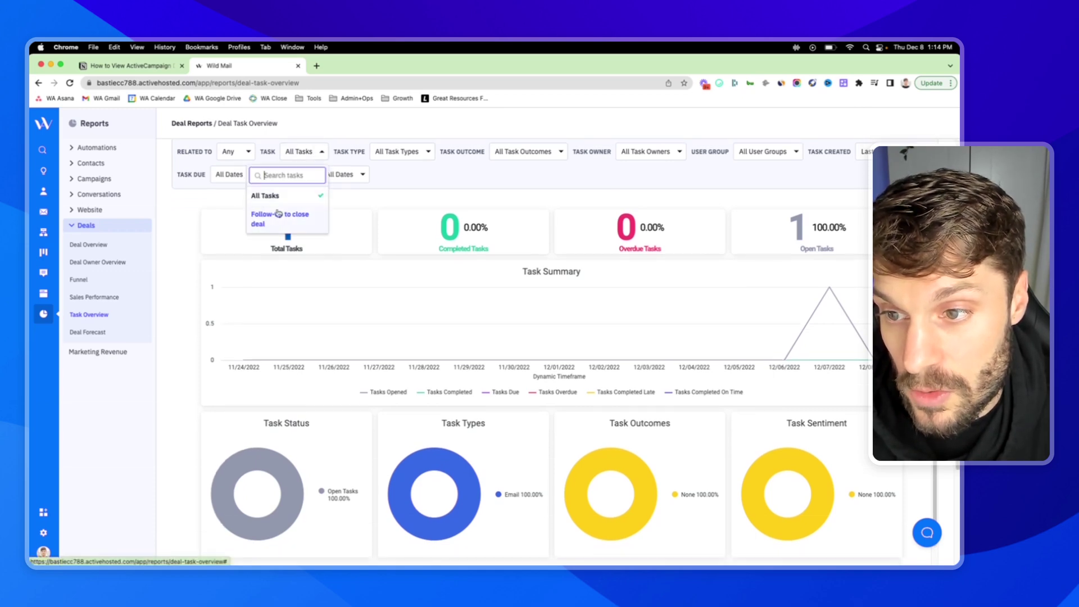
click(423, 177)
click(422, 152)
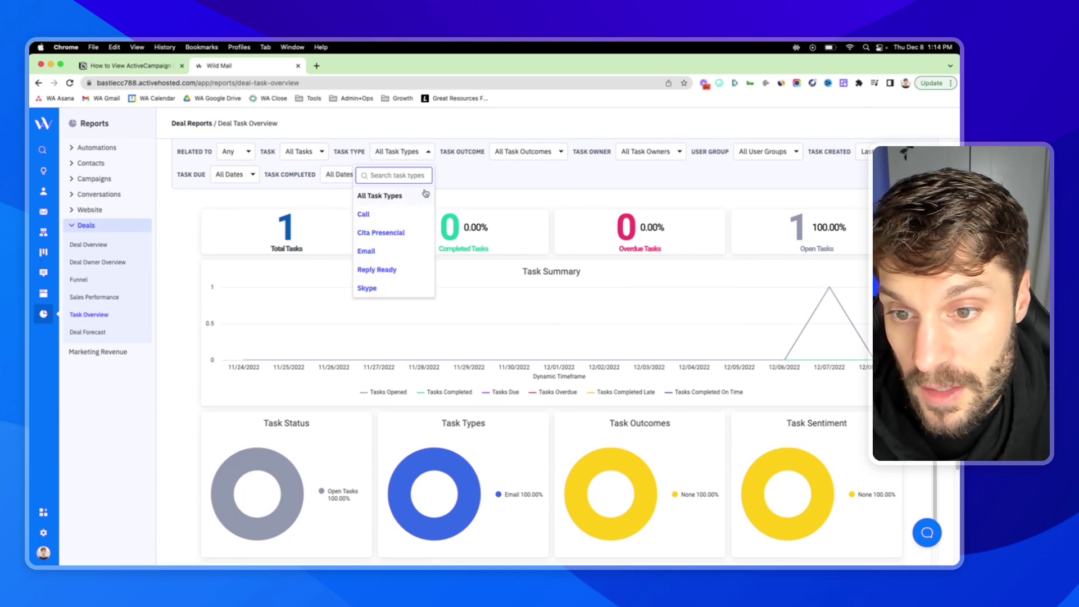
click(476, 173)
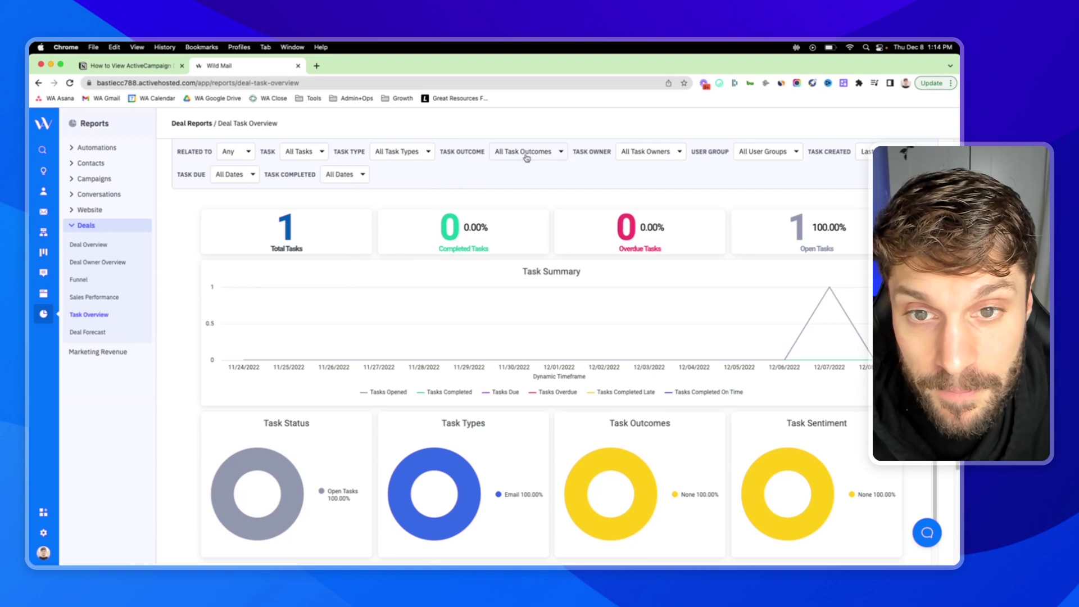
click(543, 156)
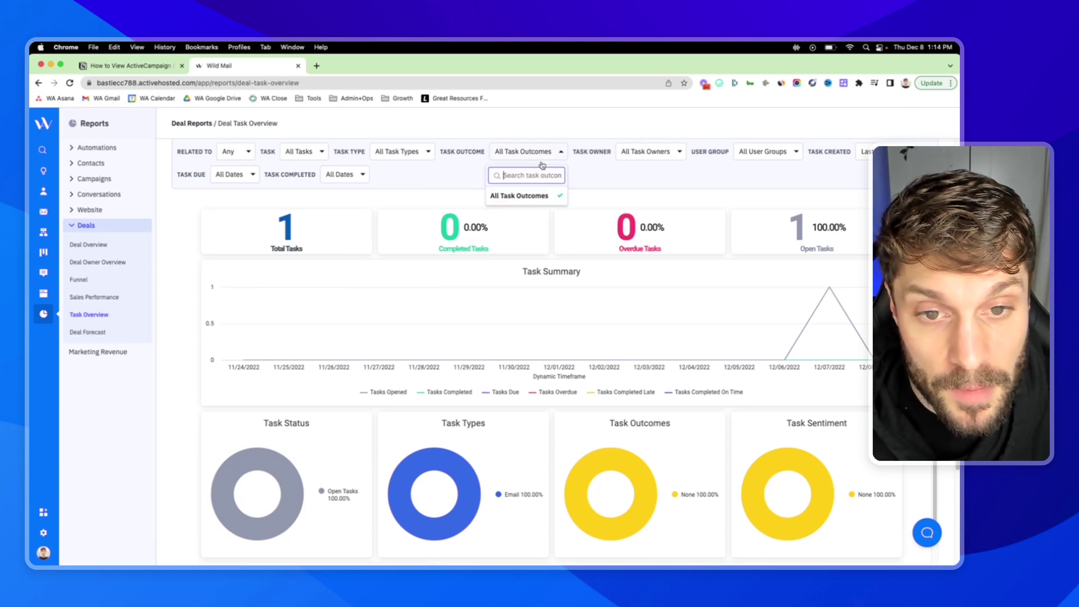
click(616, 179)
Filter tasks to a single owner, keep the Task Created range, and open Deal Forecast
click(661, 158)
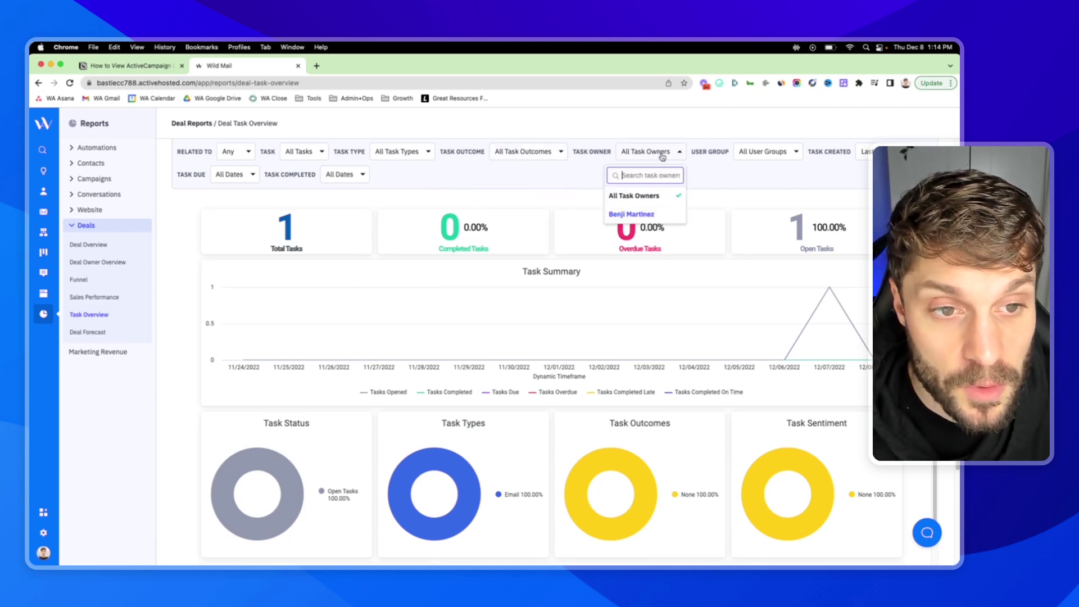
click(645, 214)
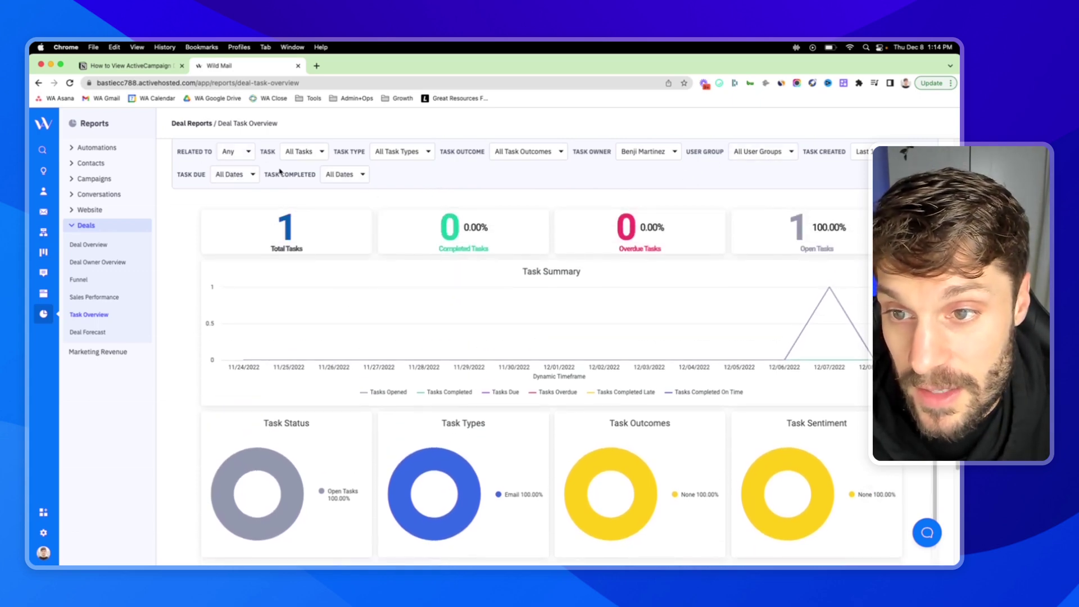
click(863, 151)
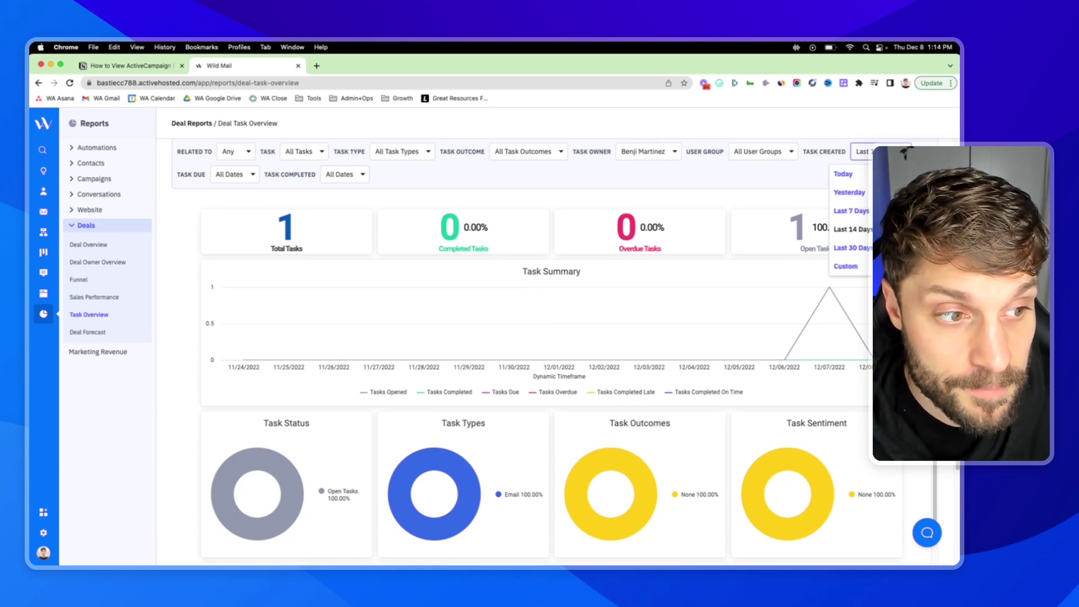
click(862, 151)
click(862, 152)
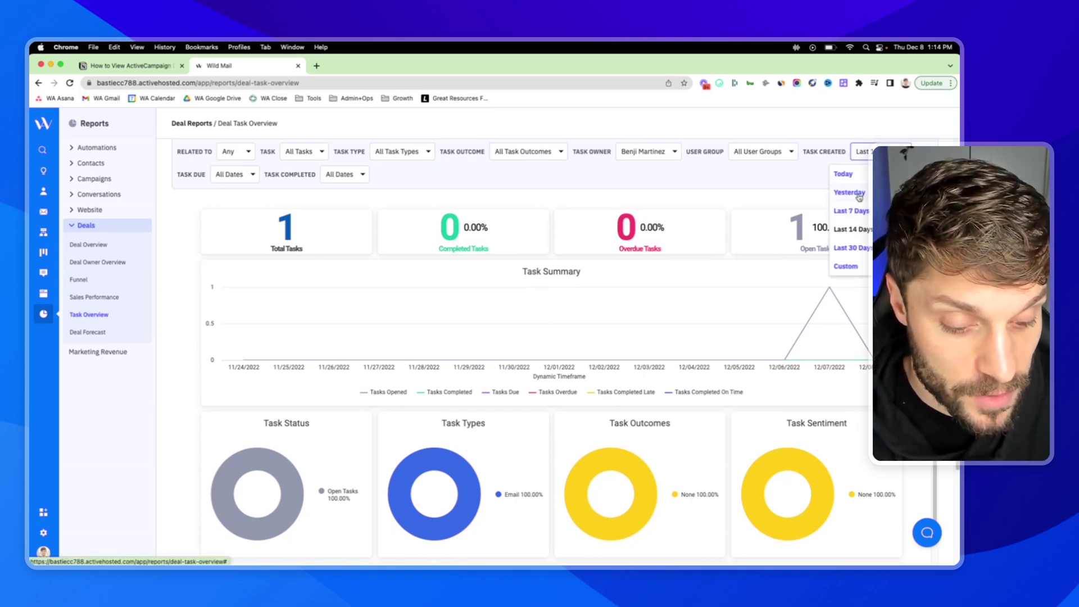
click(464, 179)
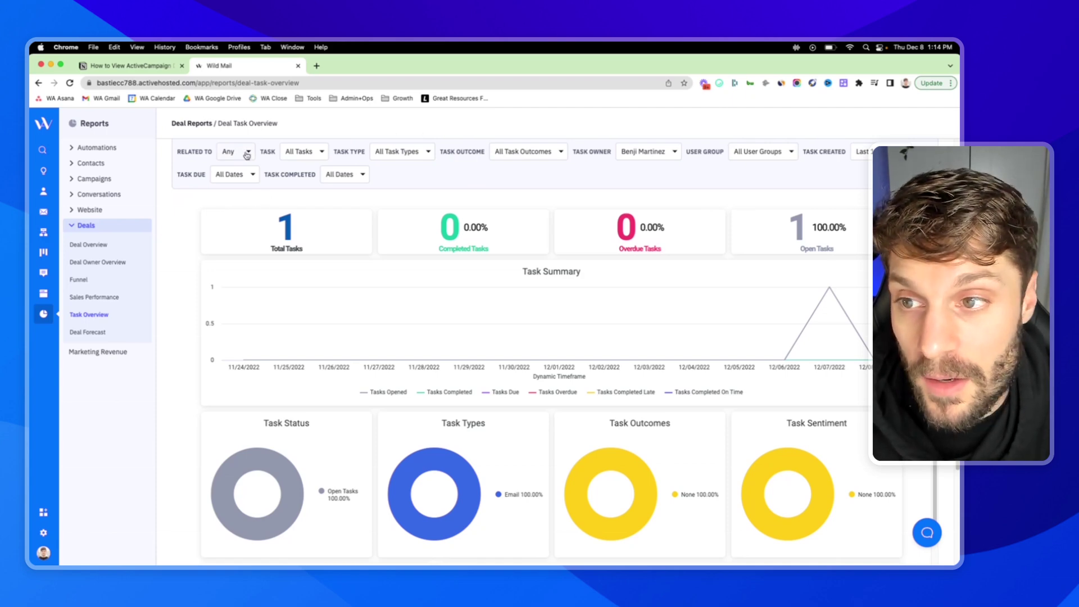
click(88, 332)
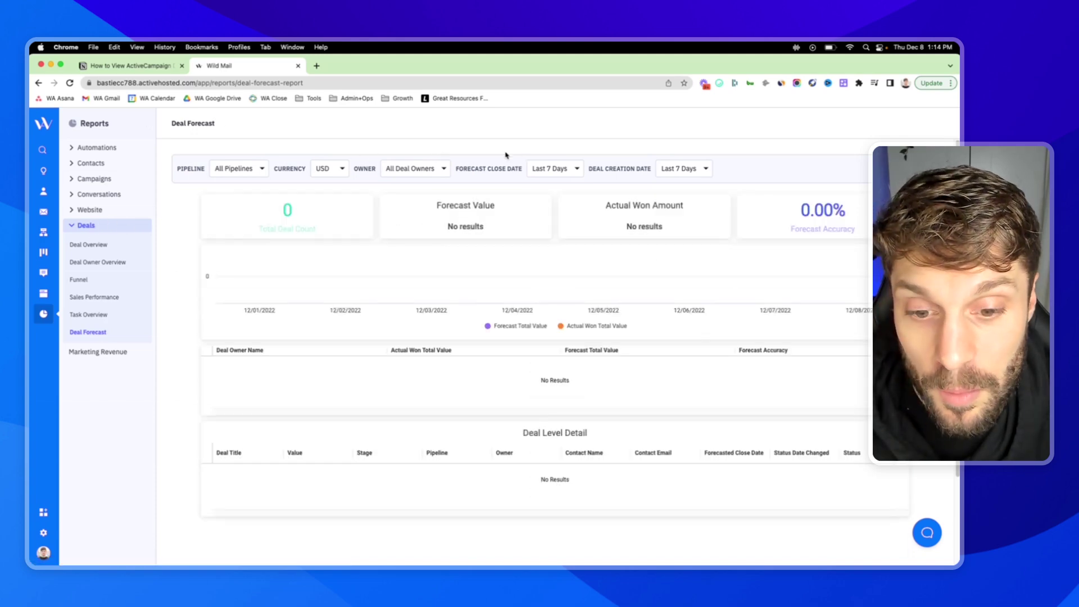
click(162, 66)
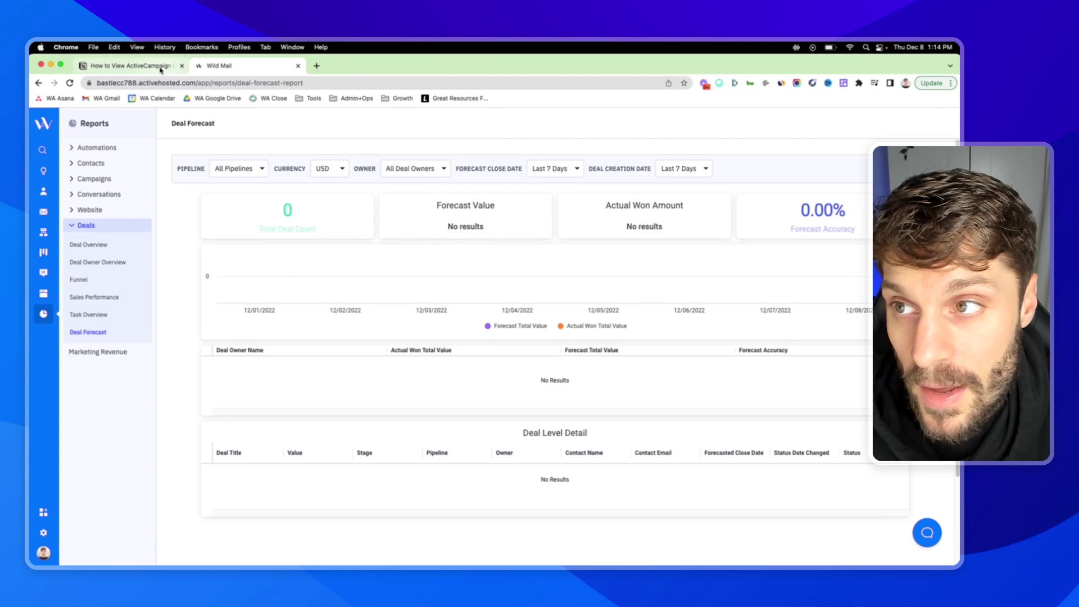
drag(395, 339, 478, 339)
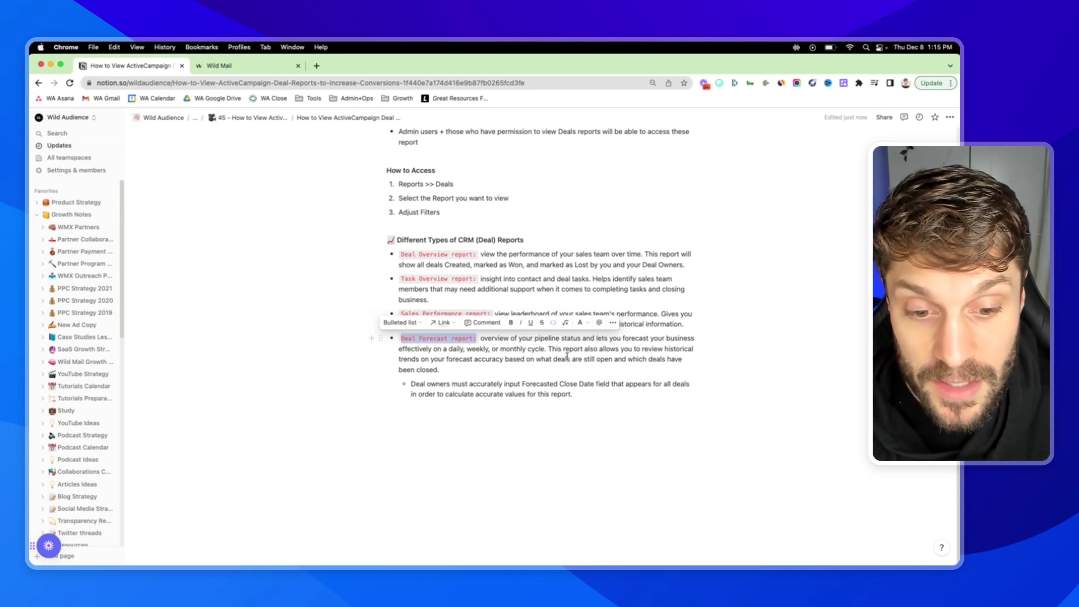
drag(485, 385, 591, 383)
click(592, 384)
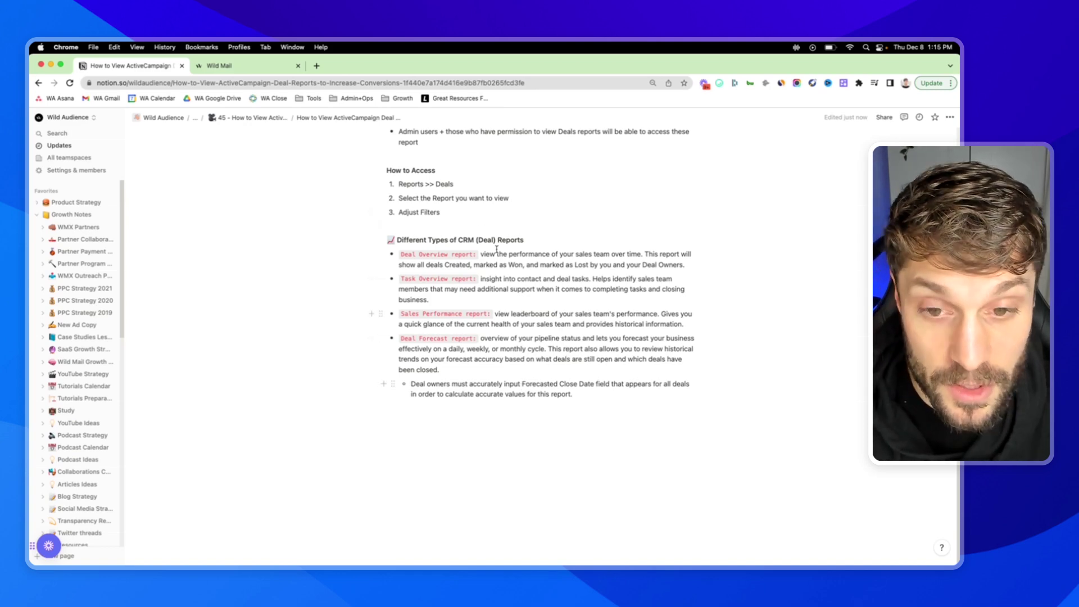
Set the Deal Forecast report to EUR with Yesterday close dates, keeping All Pipelines
click(250, 70)
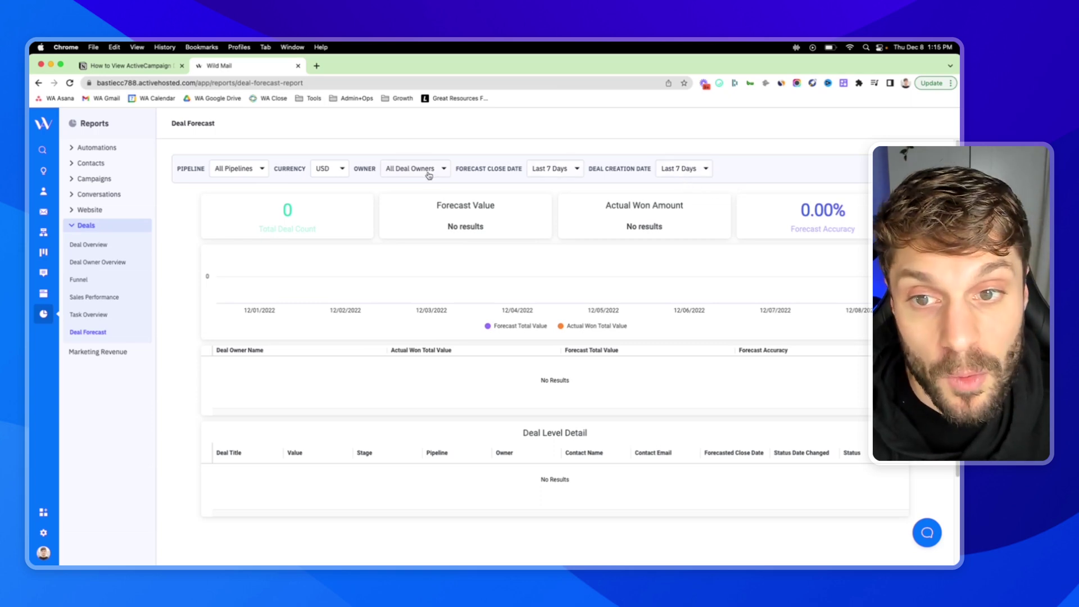
click(316, 174)
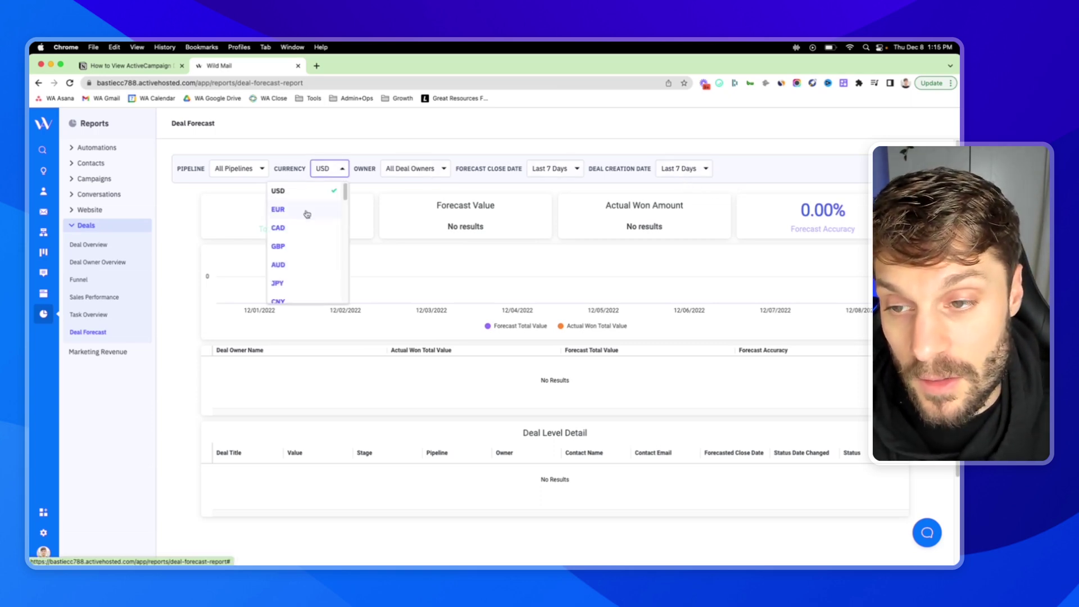
click(306, 211)
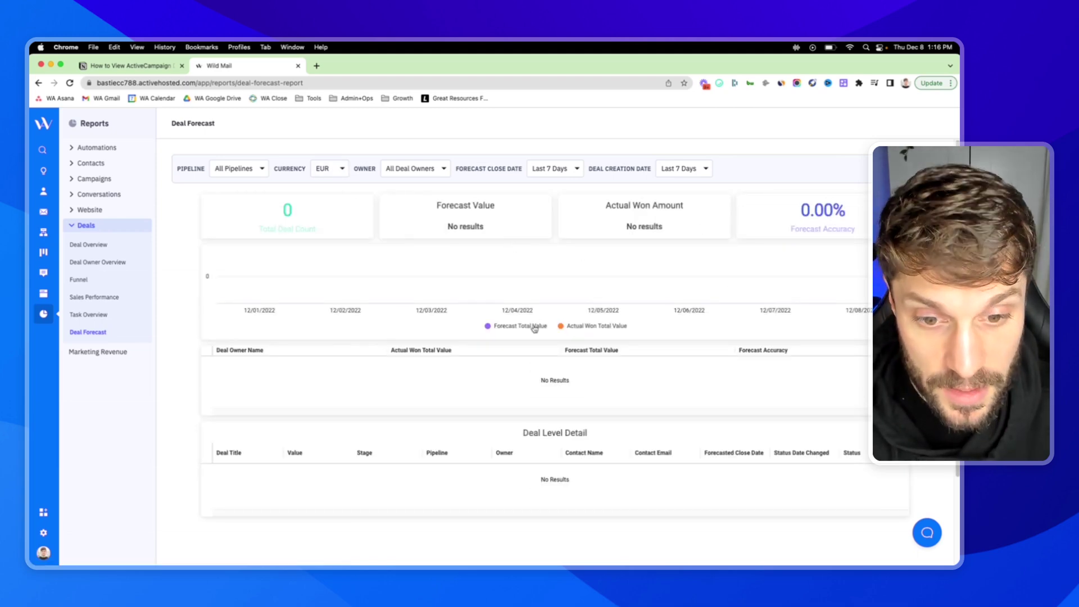
click(260, 170)
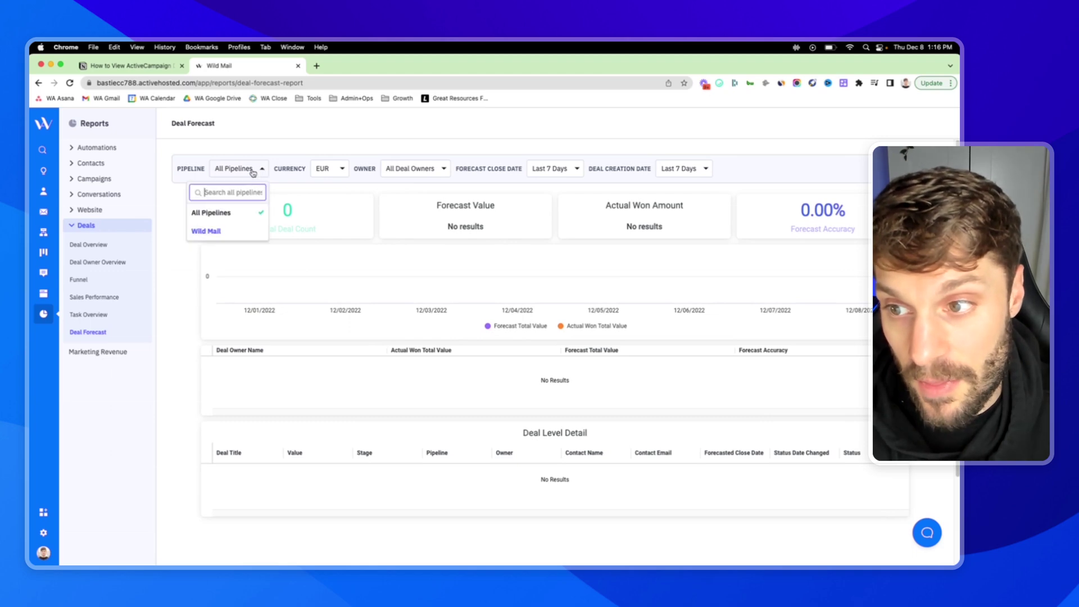
click(293, 181)
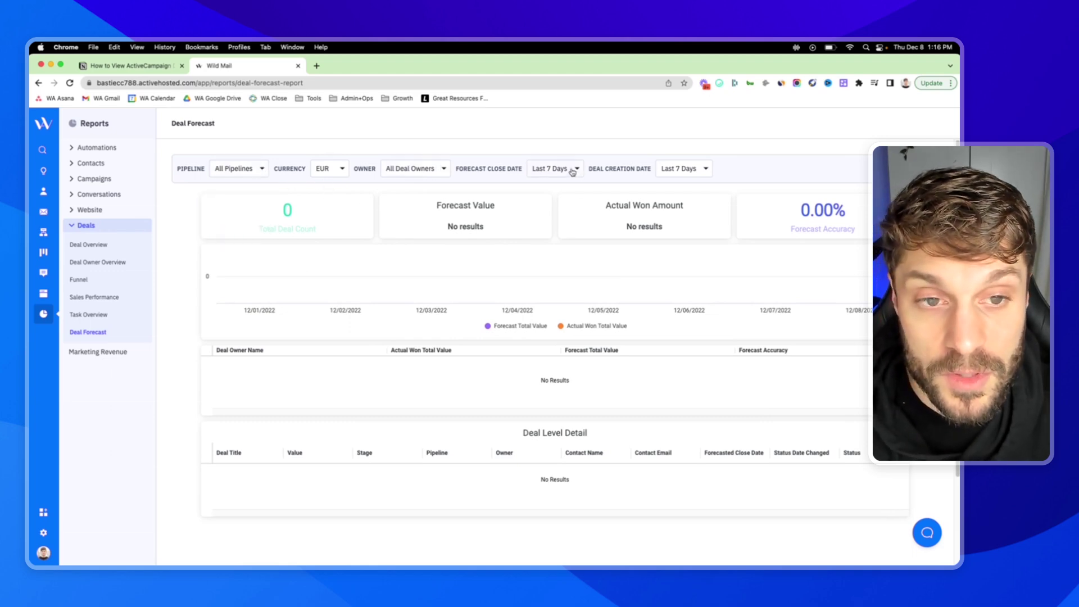
click(573, 168)
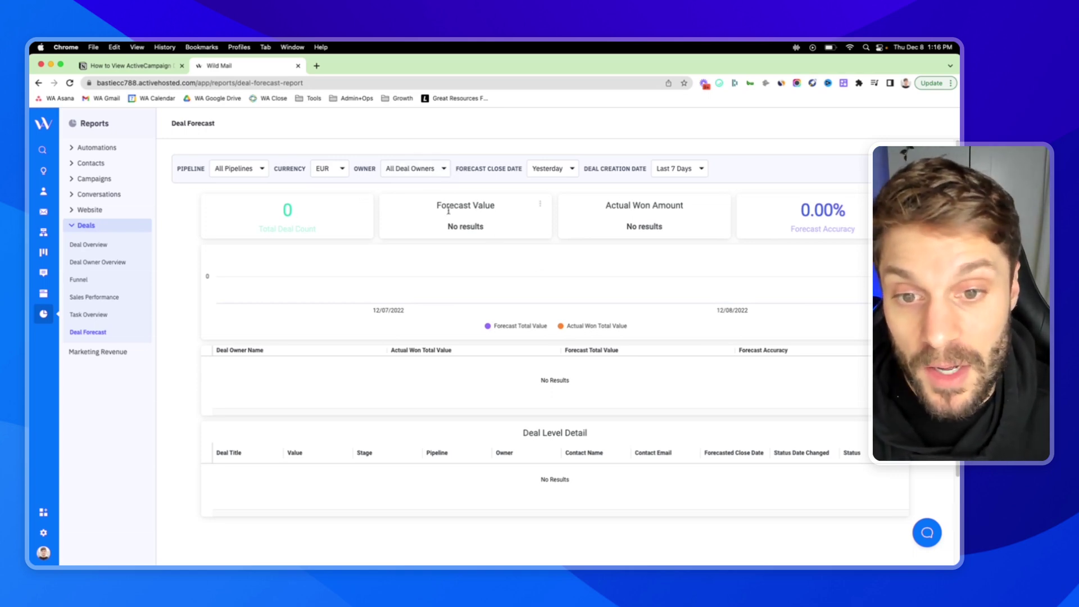
Highlight the Forecast Value, Total Deal Count and Actual Won Amount card titles
drag(439, 206, 497, 206)
click(497, 208)
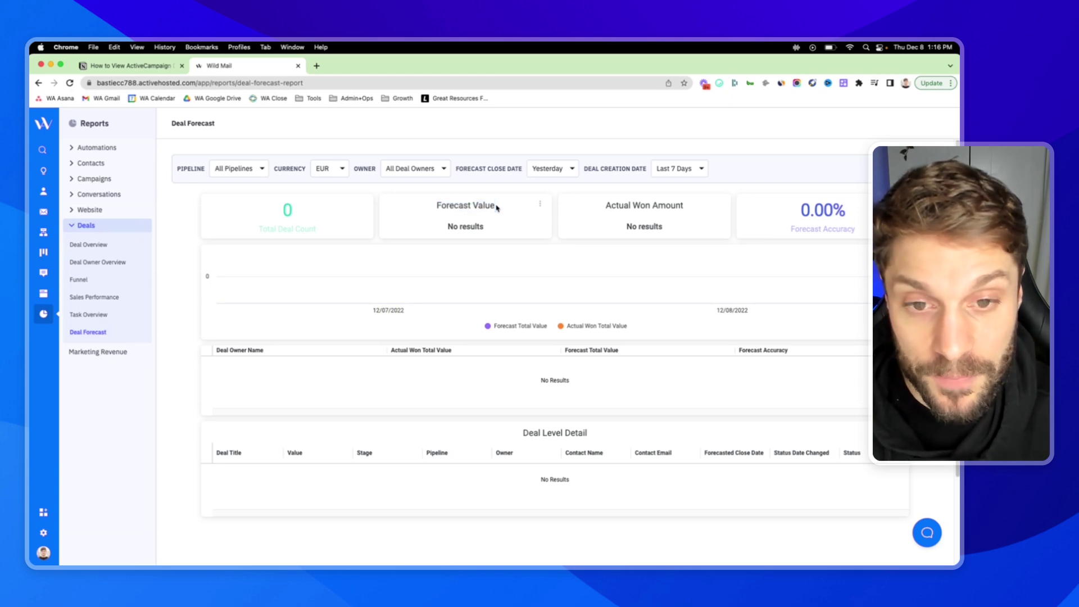
drag(258, 230, 320, 233)
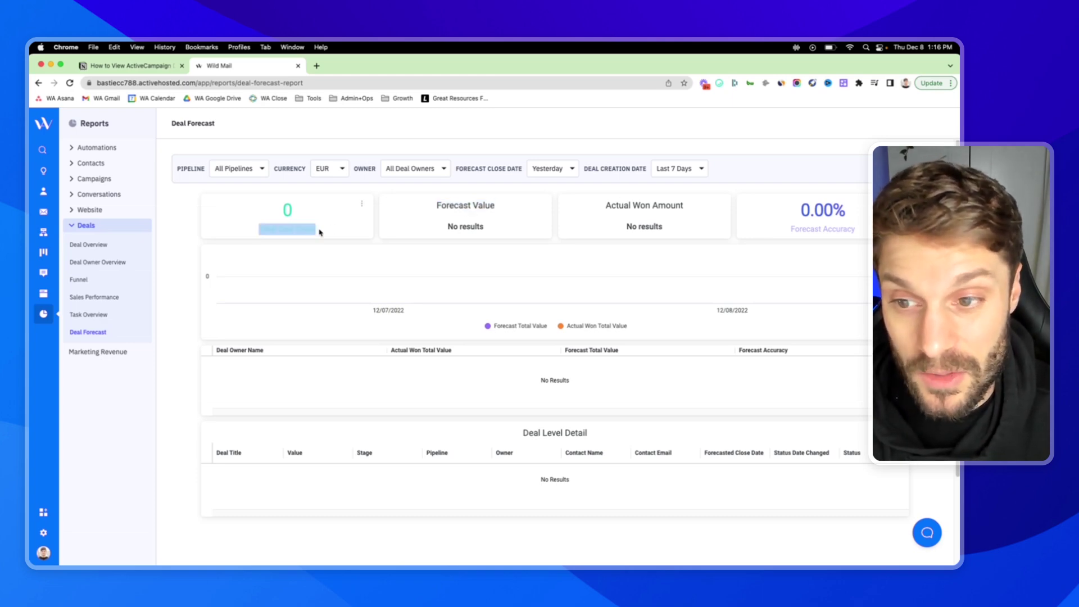
click(650, 206)
drag(606, 207, 683, 205)
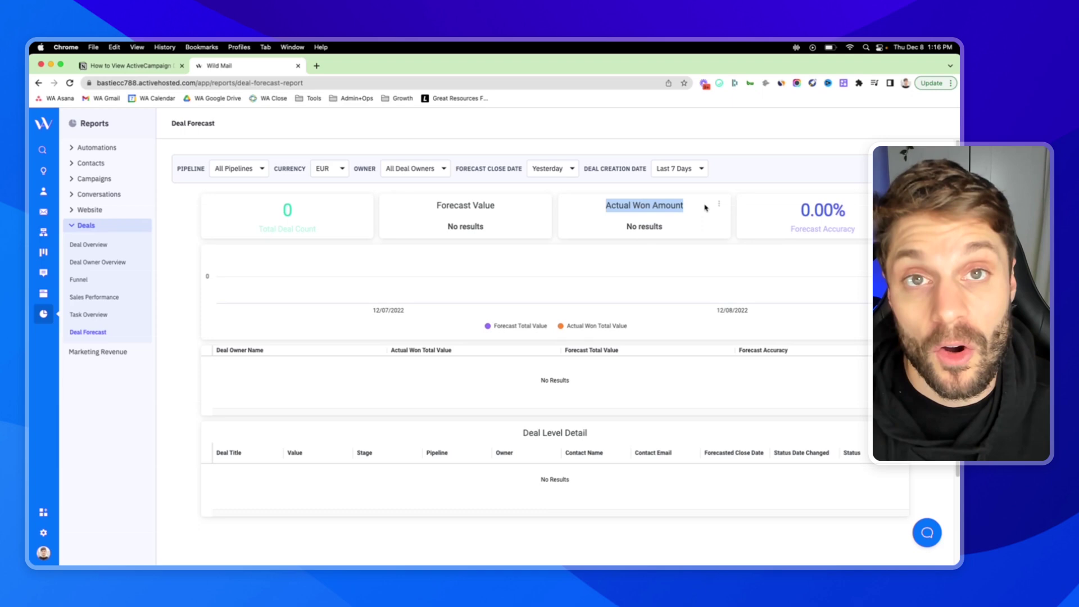
click(790, 213)
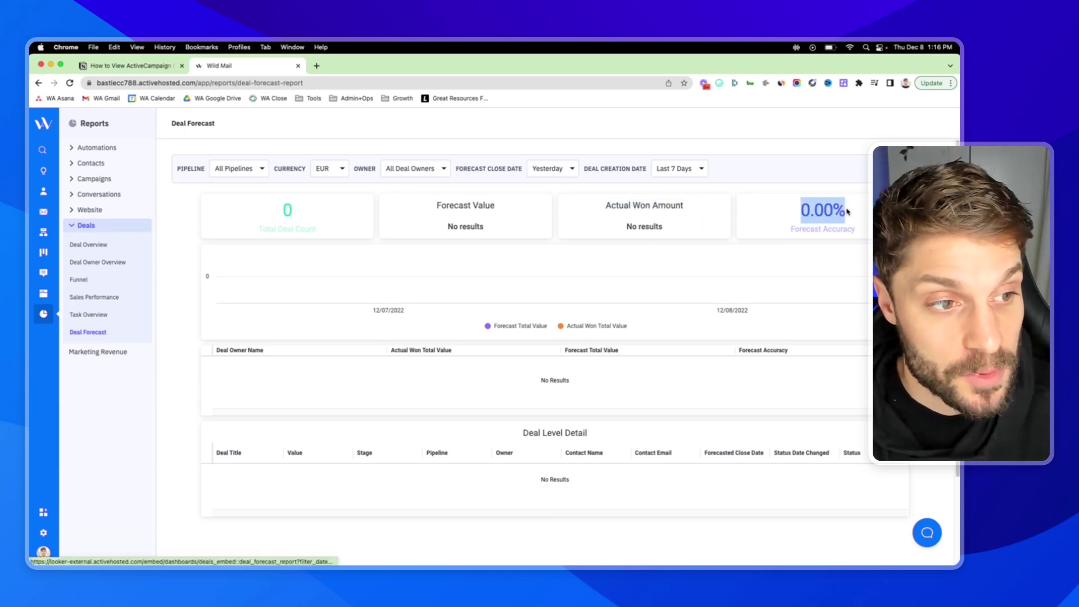
View the 0.00% Forecast Accuracy breakdown, close it, and re-highlight Actual Won Amount
click(825, 213)
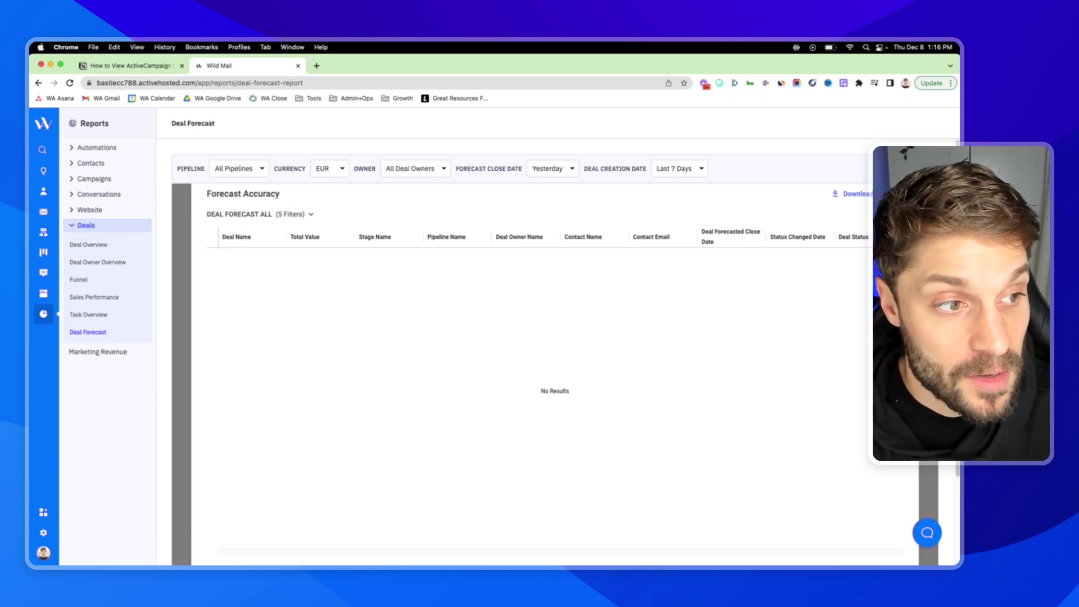
key(Escape)
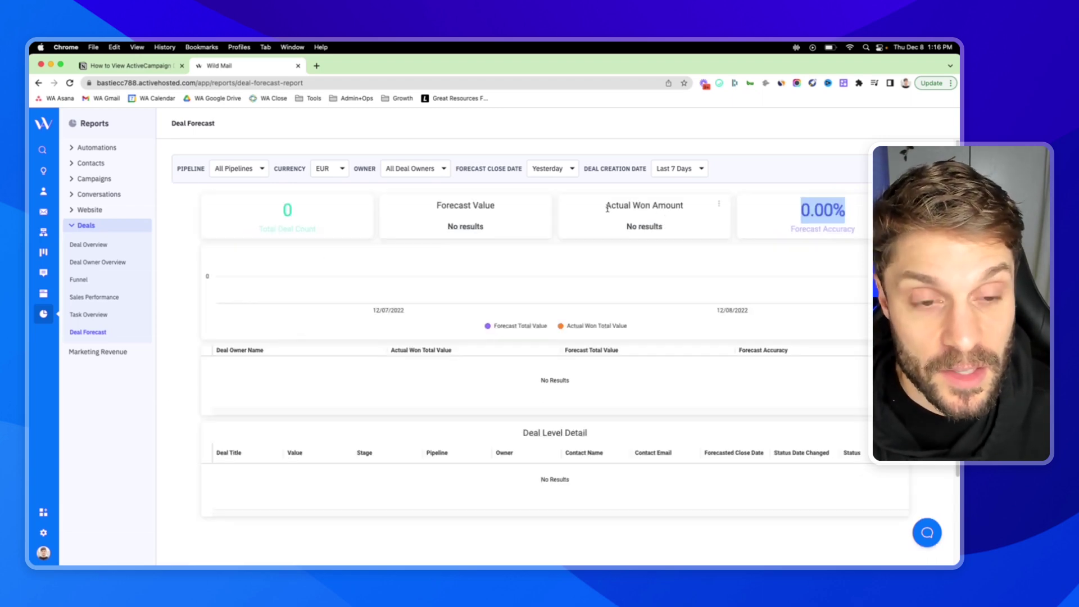
drag(606, 207, 682, 205)
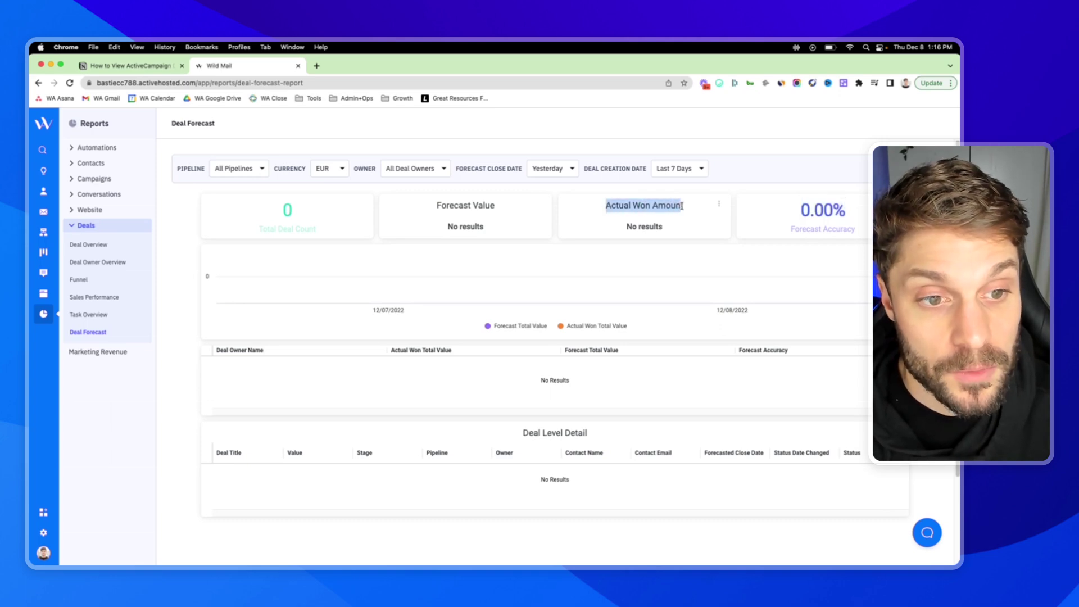
click(682, 207)
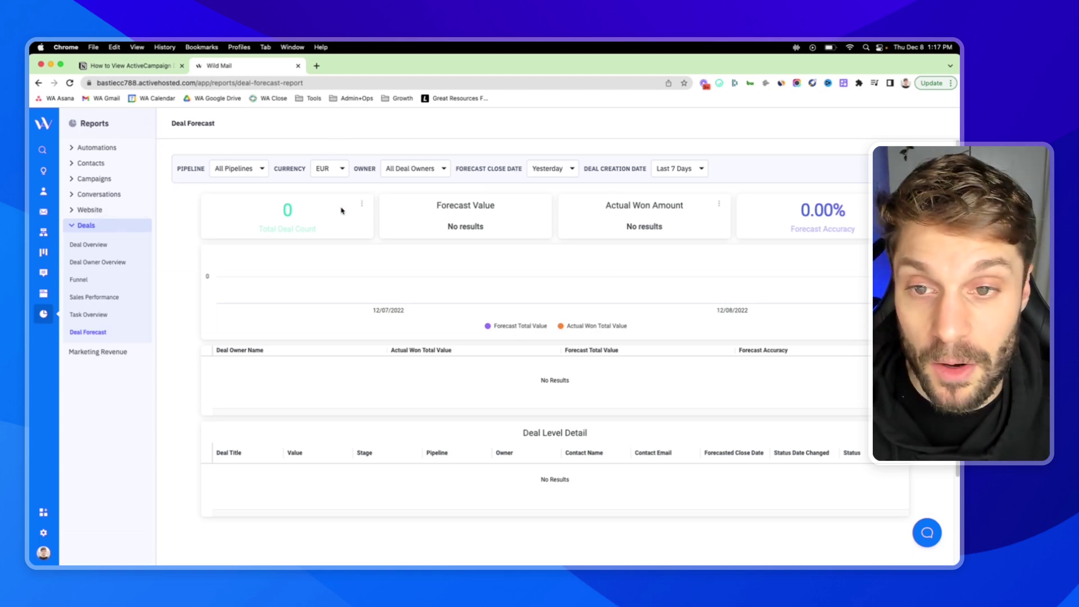
Bring up the Notion notes on viewing deal reports, scrolled to the top
click(155, 70)
scroll(534, 367, up, 3)
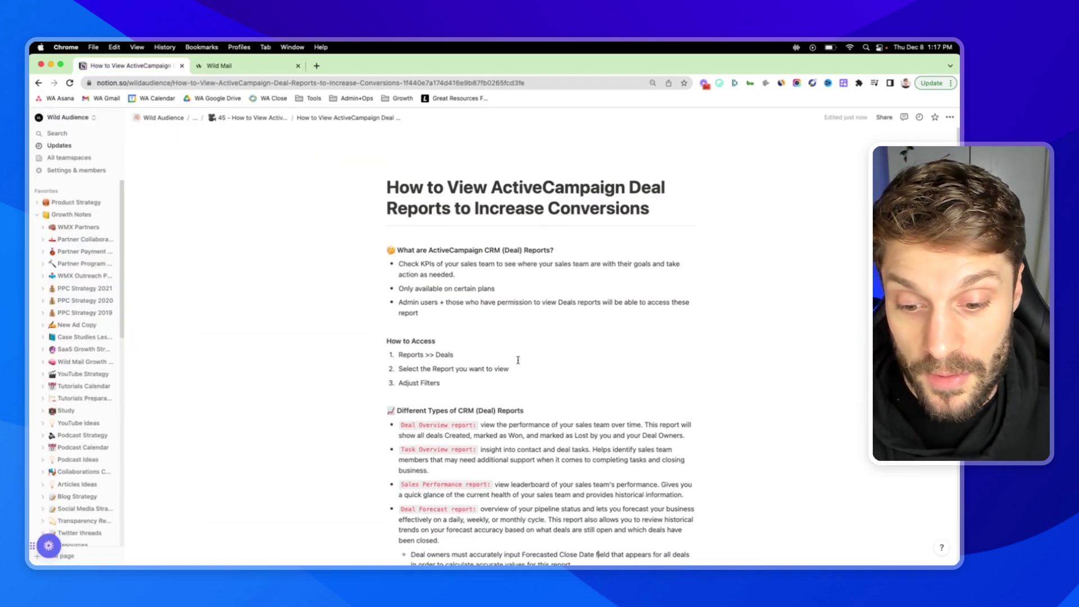
scroll(534, 367, down, 3)
scroll(535, 367, up, 5)
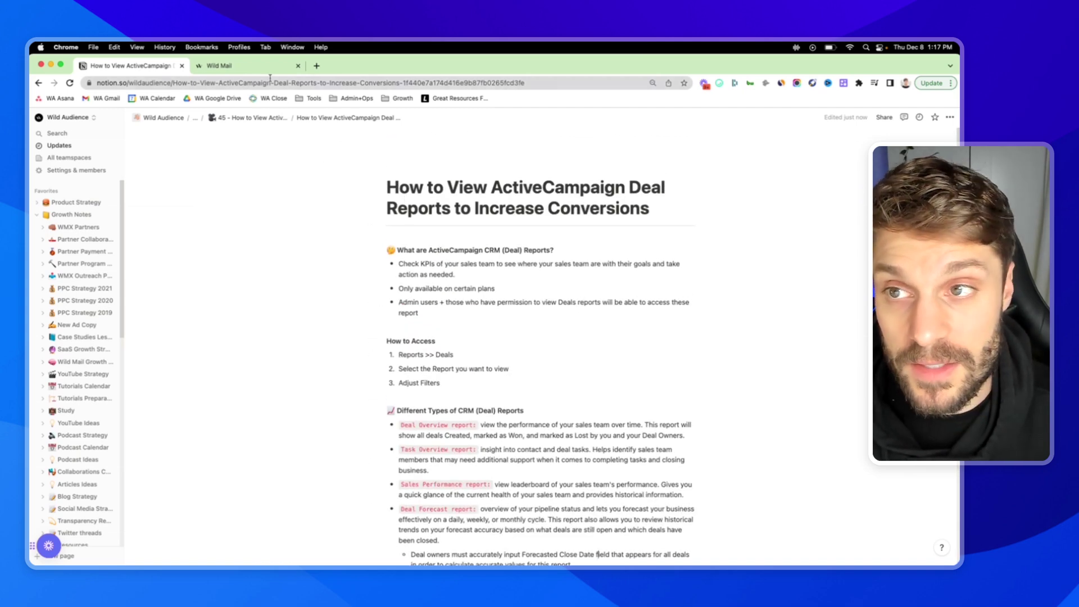
Go back to the Wild Mail tab showing the EUR, Yesterday-filtered Deal Forecast report
click(247, 66)
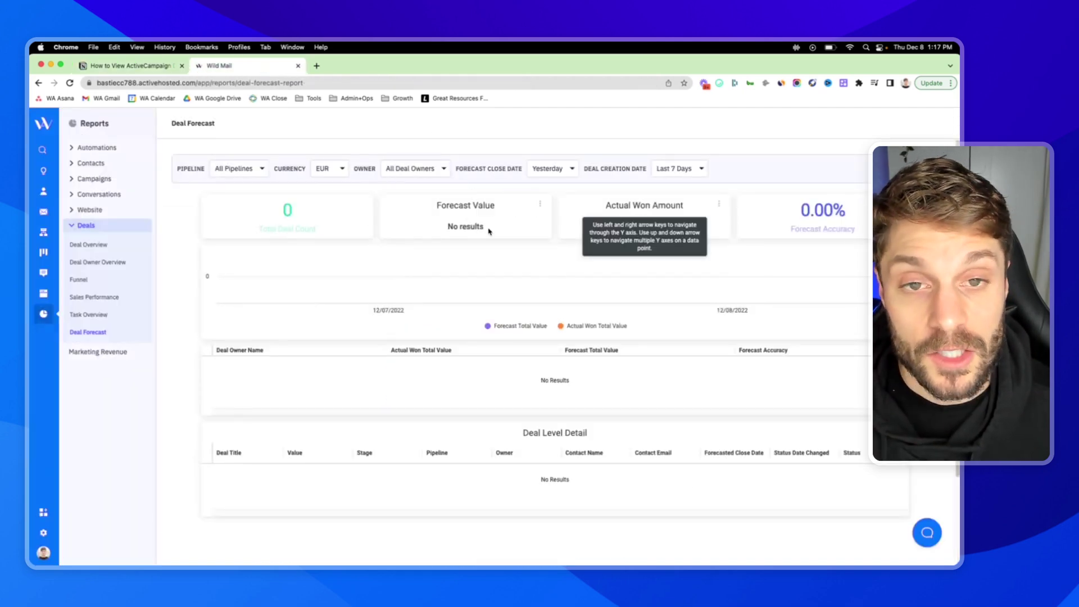